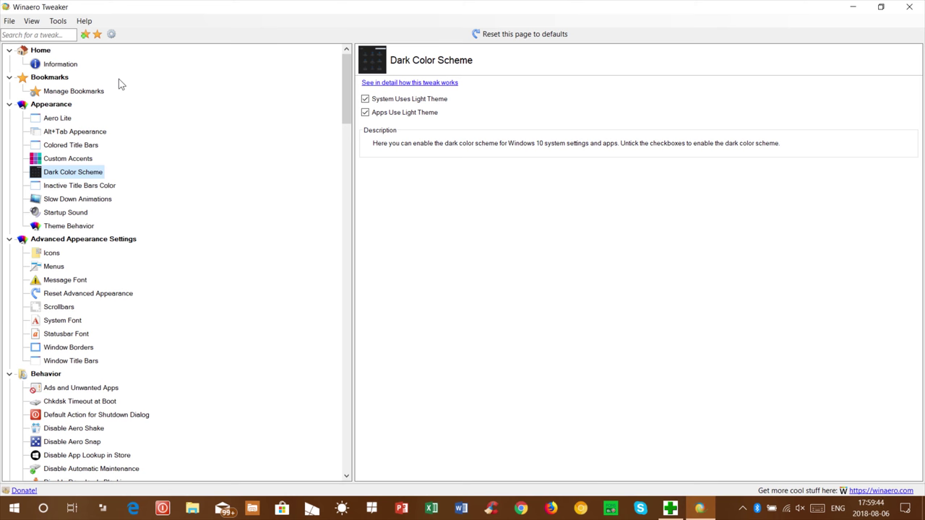
# Review the remaining Appearance tweaks after Dark Color Scheme and the Advanced Appearance Settings pages through Window Title Bars
pyautogui.press('Down')
pyautogui.press('Down')
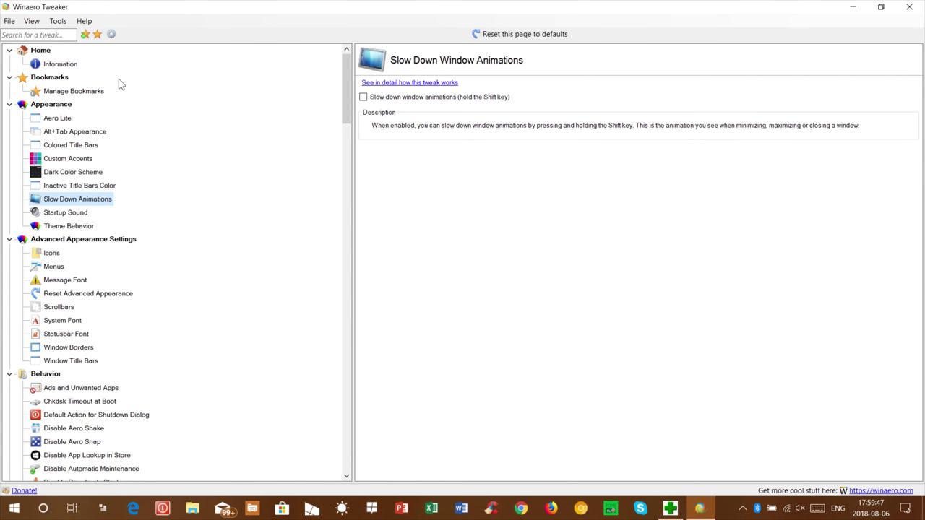
pyautogui.press('Down')
pyautogui.press('Down')
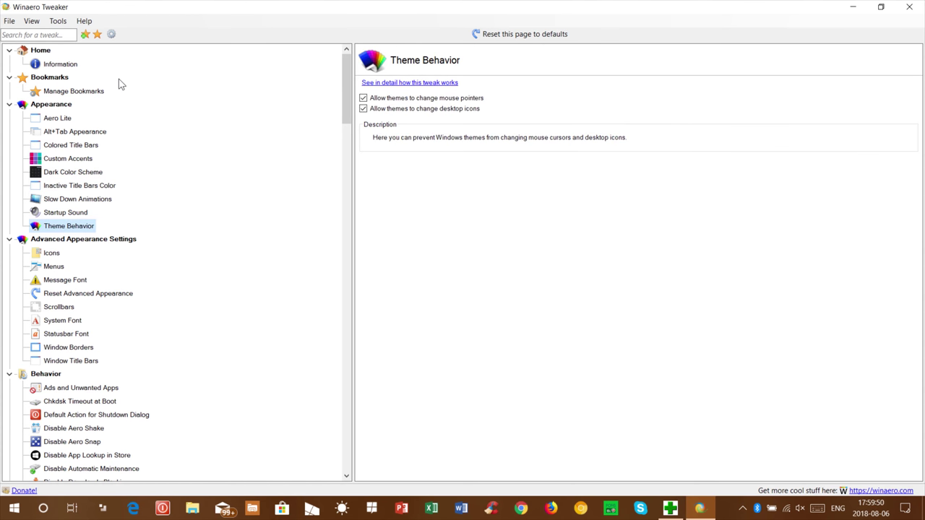
pyautogui.press('Down')
pyautogui.press('Down')
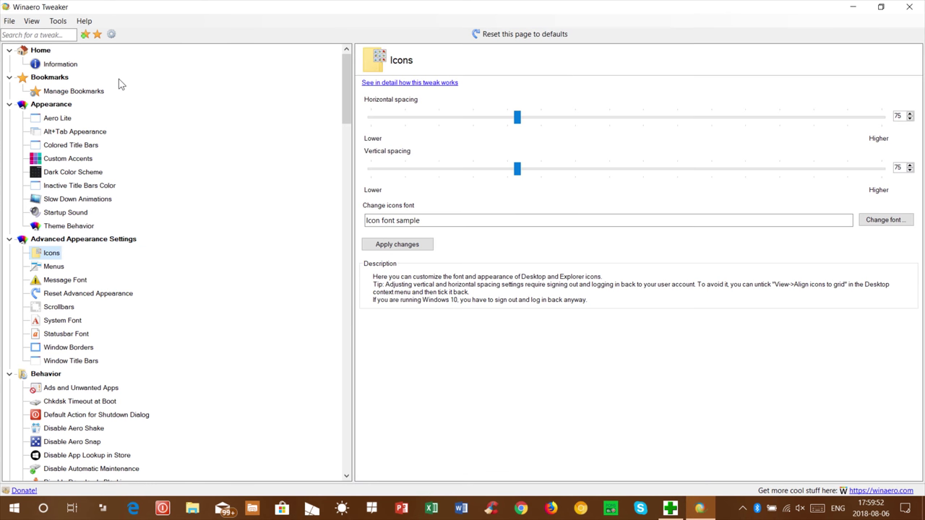
pyautogui.press('Down')
pyautogui.press('Down')
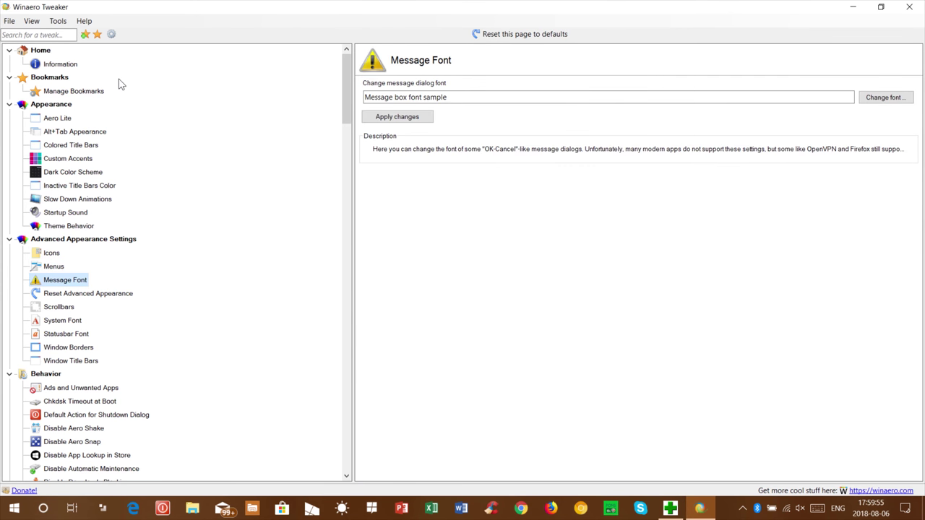
pyautogui.press('Down')
pyautogui.press('Down')
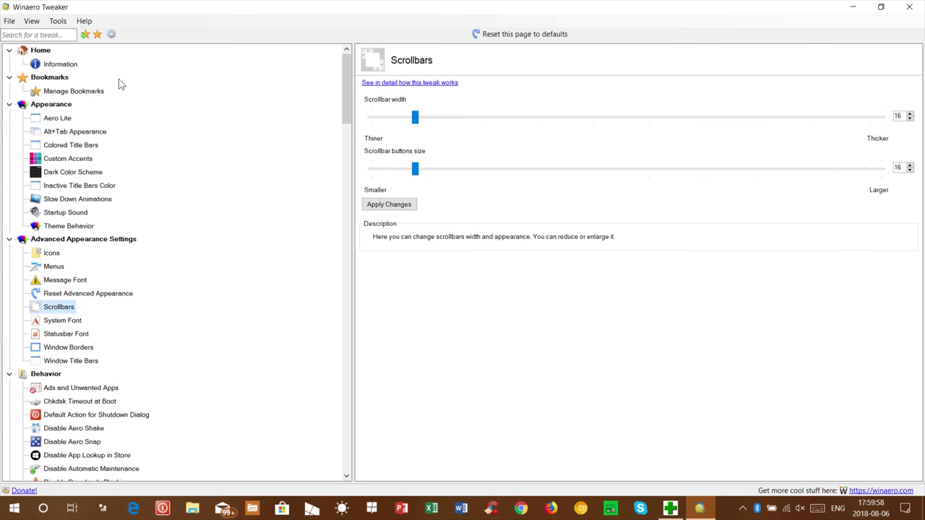
pyautogui.press('Down')
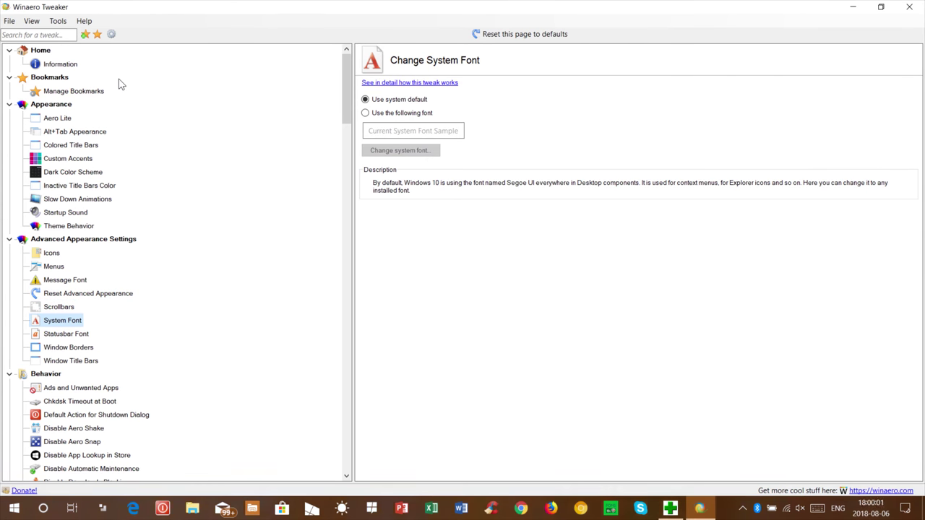
pyautogui.press('Down')
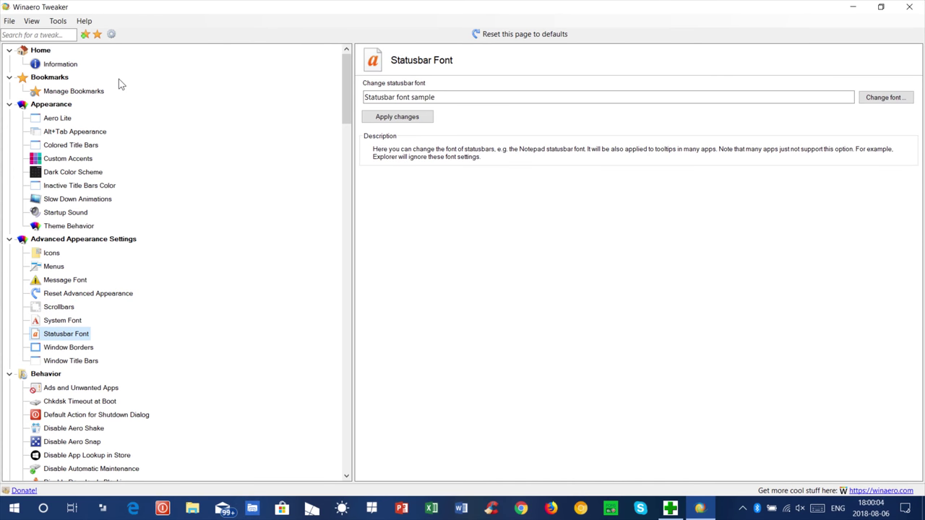
pyautogui.press('Down')
pyautogui.press('Down')
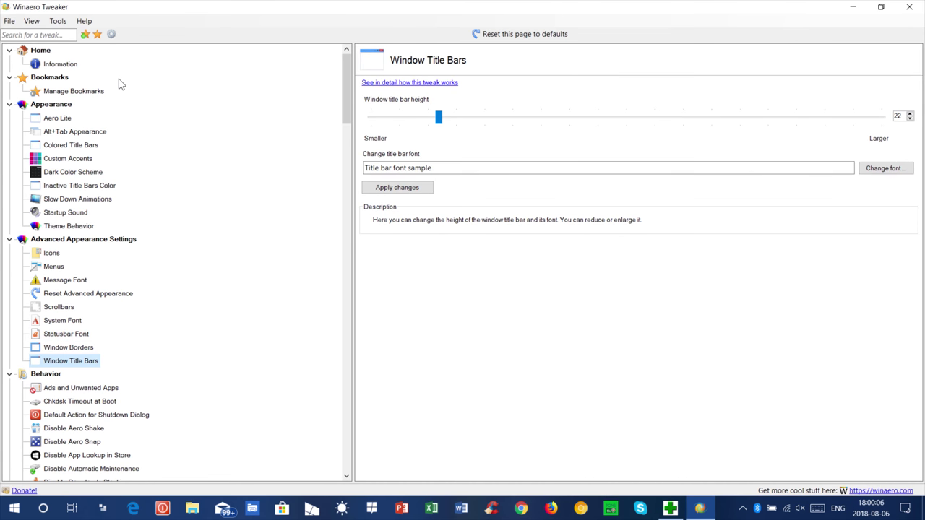
# Browse the Behavior category's tweak pages from Ads and Unwanted Apps through Disable Windows Update
pyautogui.press('Down')
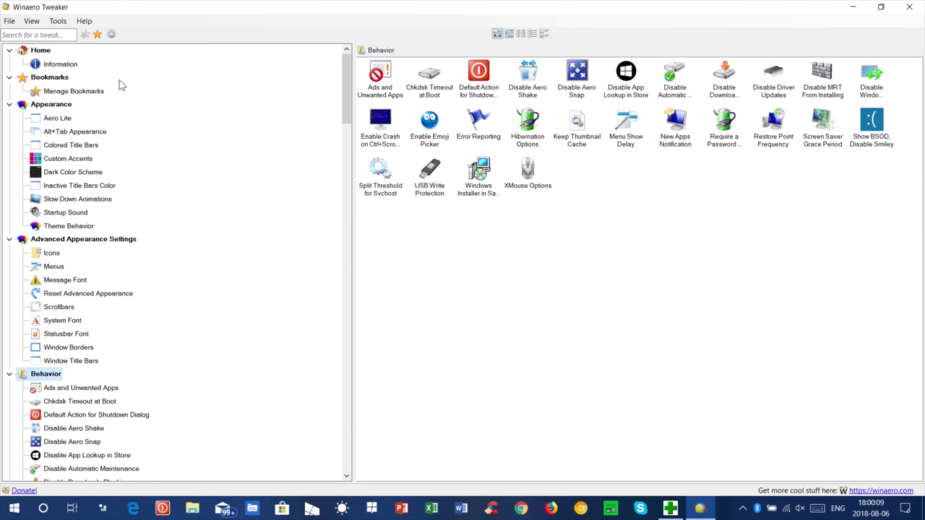
pyautogui.press('Down')
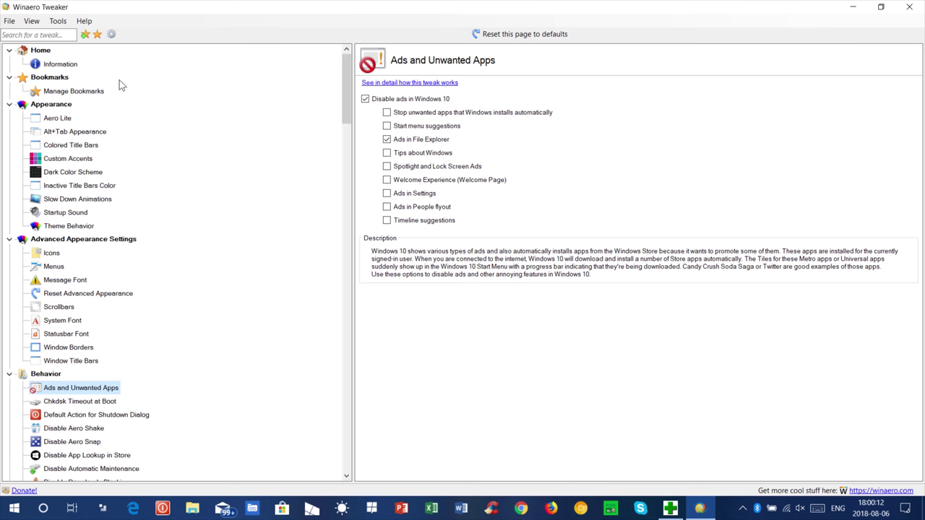
pyautogui.press('Down')
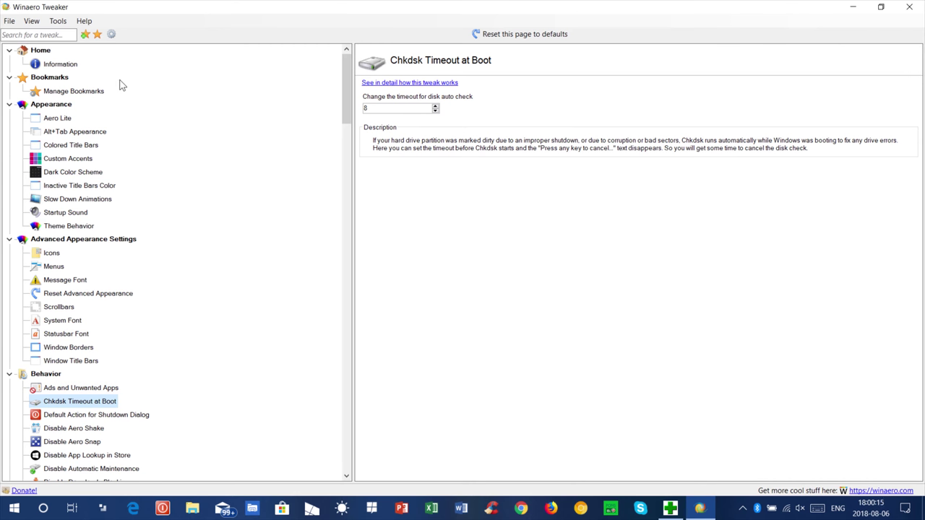
pyautogui.press('Down')
pyautogui.press('Down')
pyautogui.press('Down')
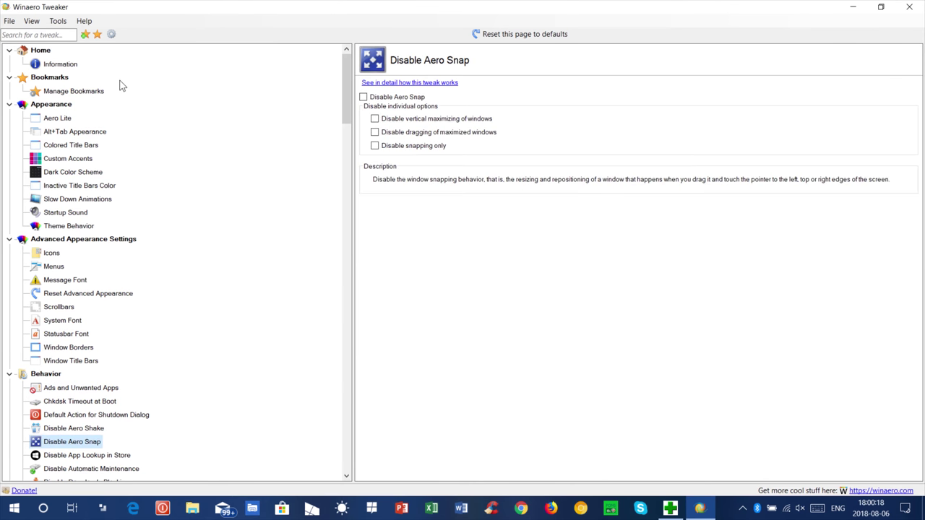
pyautogui.press('Down')
pyautogui.press('Down')
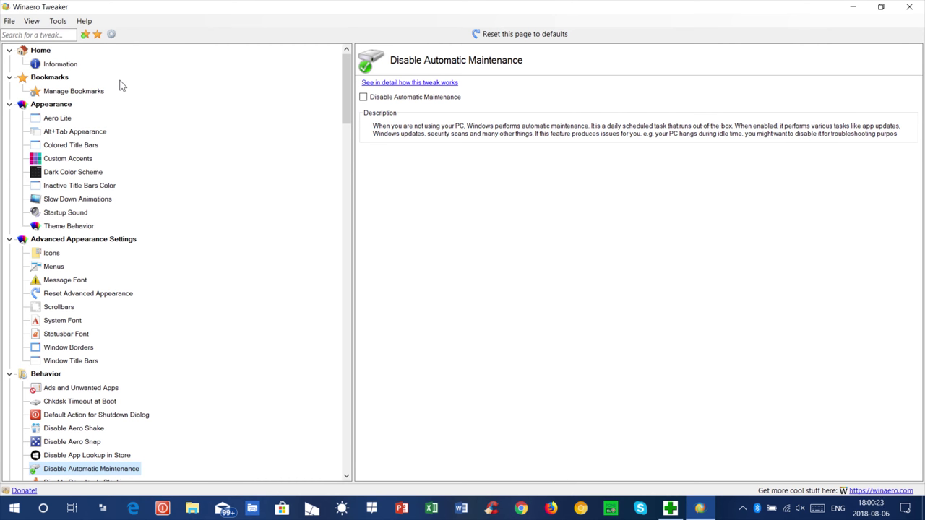
pyautogui.press('Down')
pyautogui.press('Down')
pyautogui.press('Down')
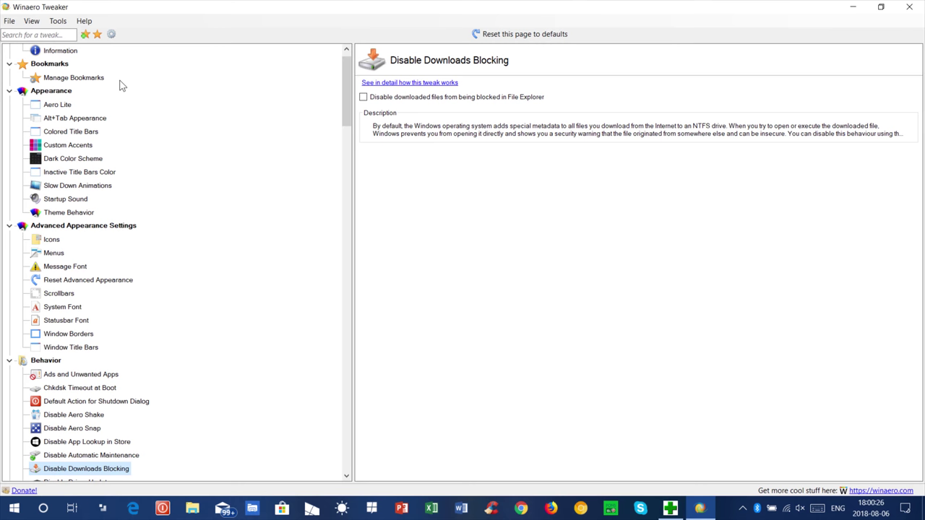
pyautogui.press('Down')
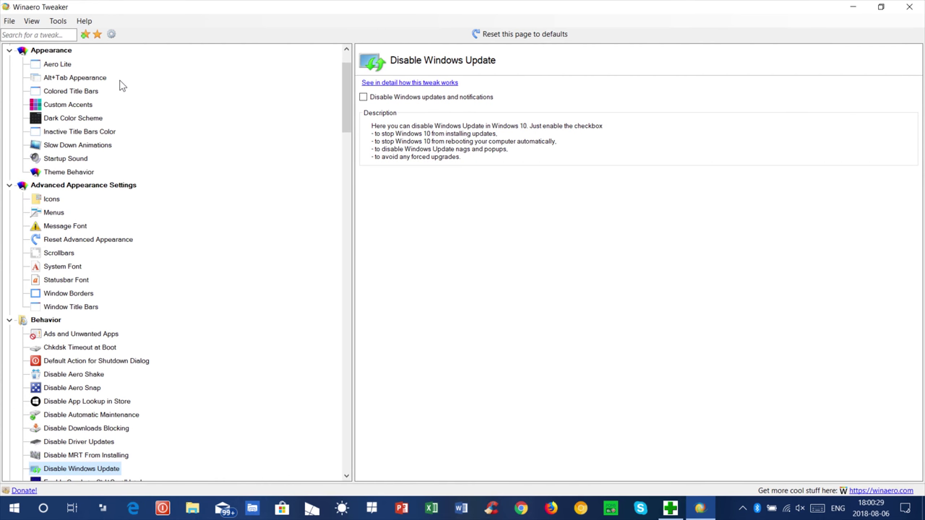
# Examine the rest of the Behavior tweak pages, from Enable Crash on Ctrl+Scroll Lock through XMouse Options
pyautogui.press('Down')
pyautogui.press('Down')
pyautogui.press('Down')
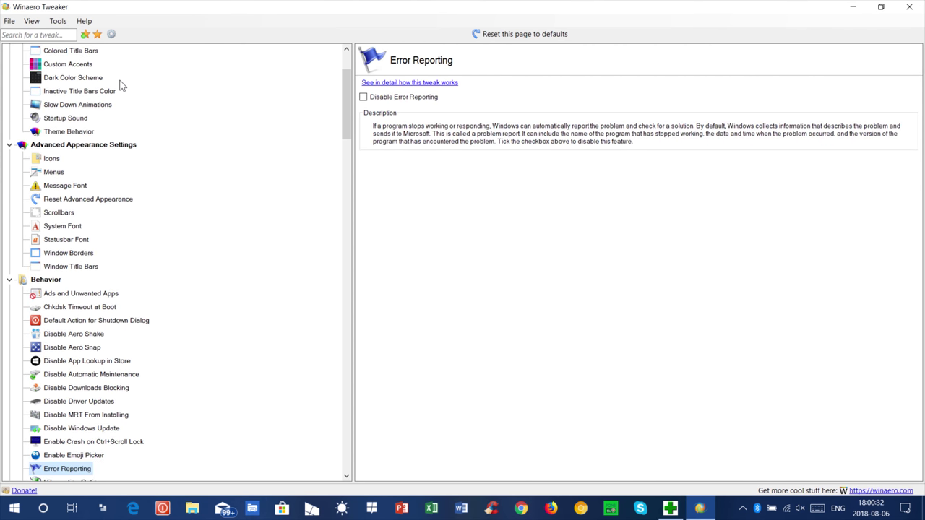
pyautogui.press('Down')
pyautogui.press('Down')
pyautogui.press('Down')
pyautogui.press('Down')
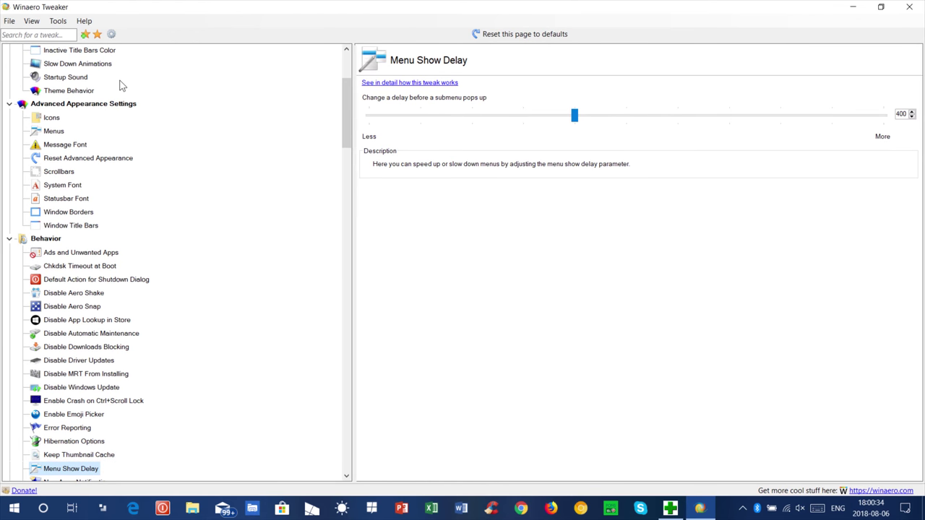
pyautogui.press('Down')
pyautogui.press('Down')
pyautogui.press('Down')
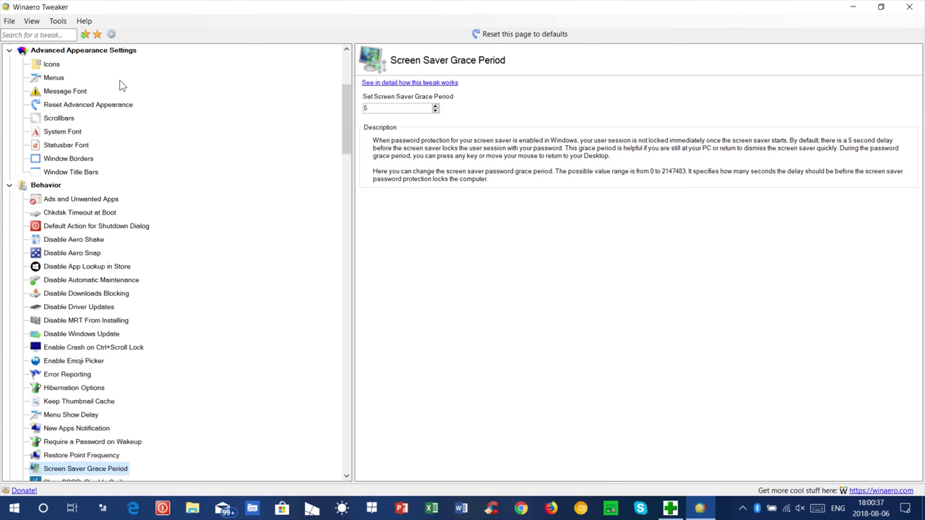
pyautogui.press('Down')
pyautogui.press('Down')
pyautogui.press('Down')
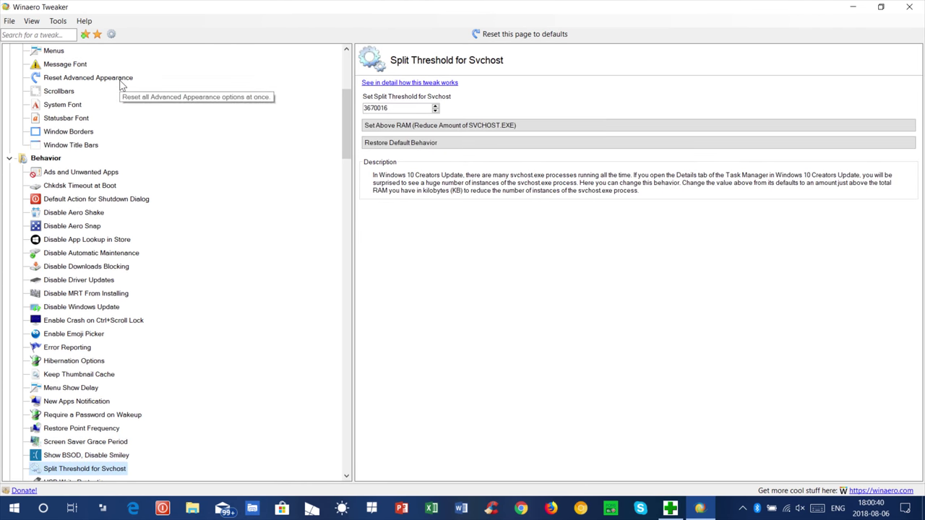
pyautogui.press('Down')
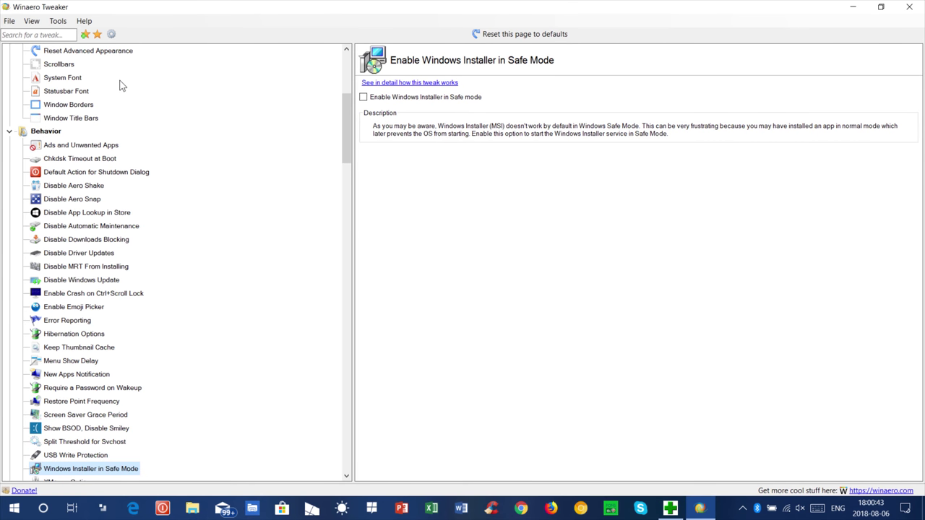
pyautogui.press('Down')
pyautogui.press('Down')
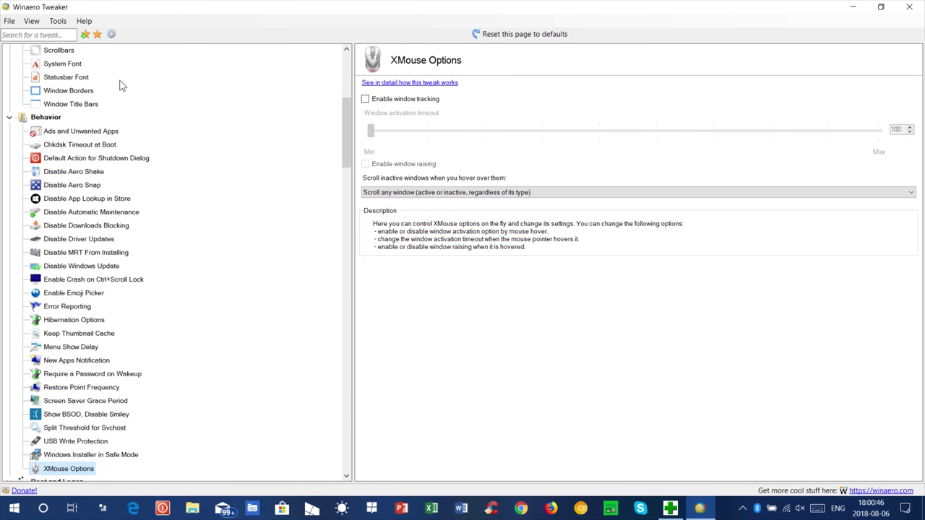
# Look through the Boot and Logon tweak pages from Boot Options through Verbose Logon Messages
pyautogui.press('Down')
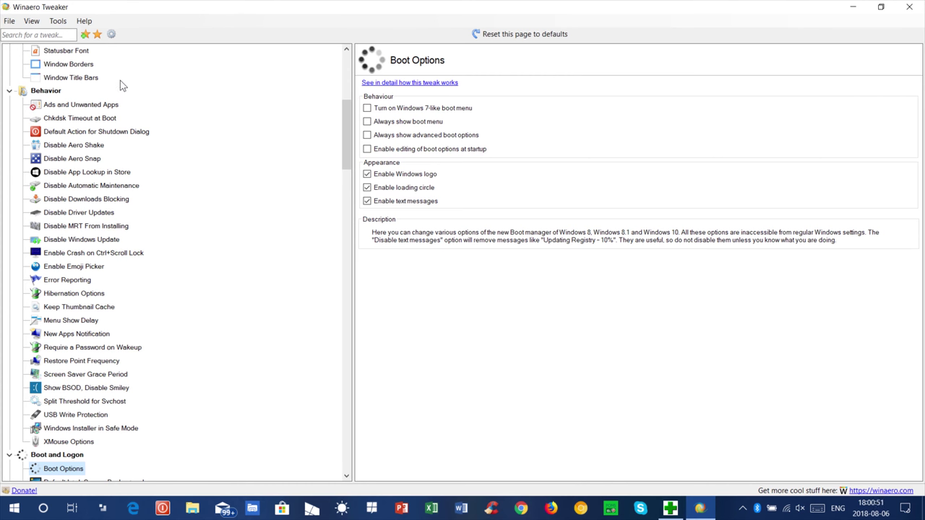
pyautogui.press('Down')
pyautogui.press('Down')
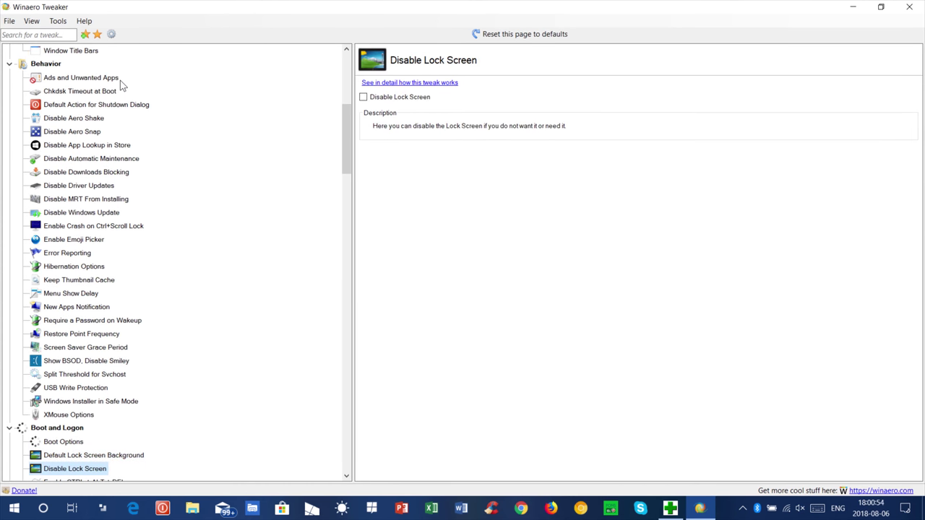
pyautogui.press('Down')
pyautogui.press('Down')
pyautogui.press('Down')
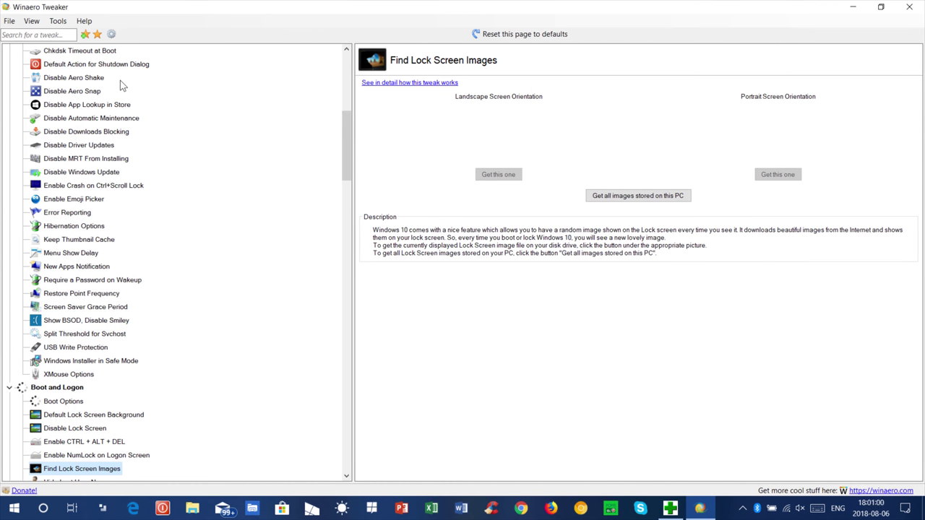
pyautogui.press('Down')
pyautogui.press('Down')
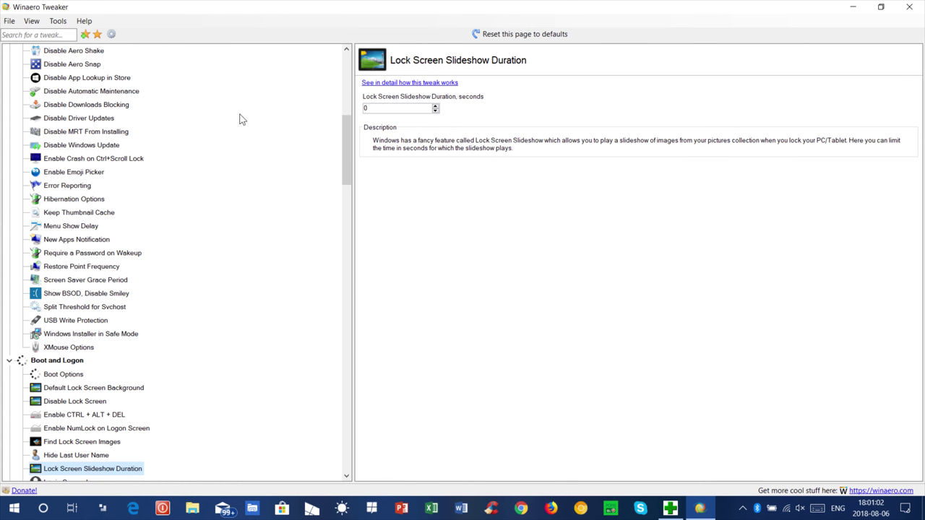
pyautogui.press('Down')
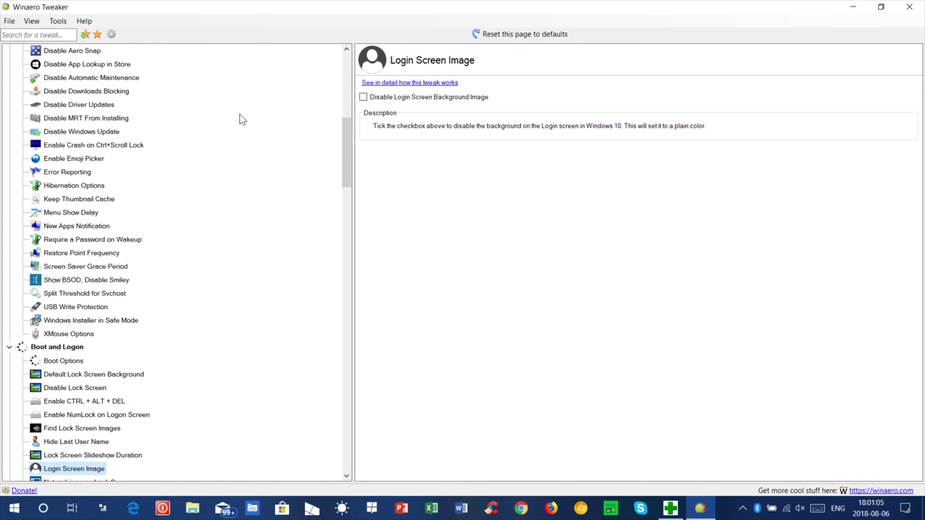
pyautogui.press('Down')
pyautogui.press('Down')
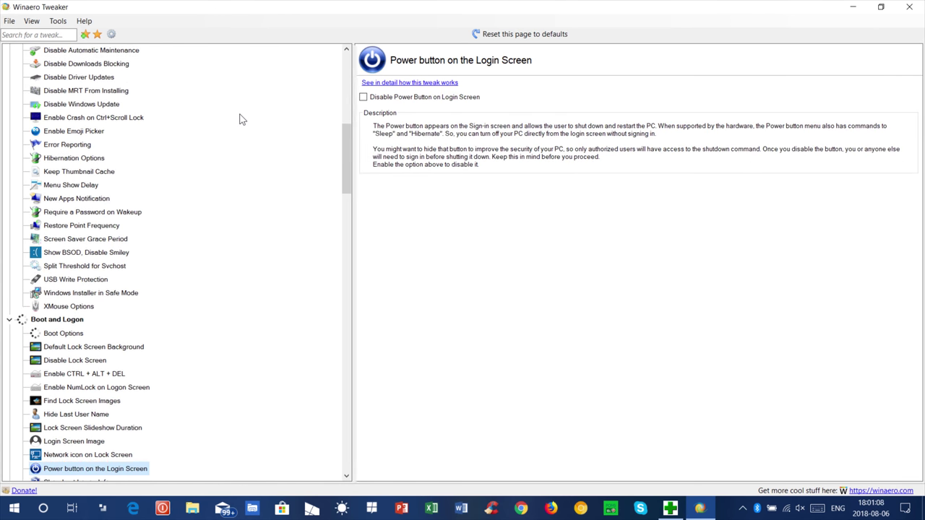
pyautogui.press('Down')
pyautogui.press('Down')
pyautogui.press('Down')
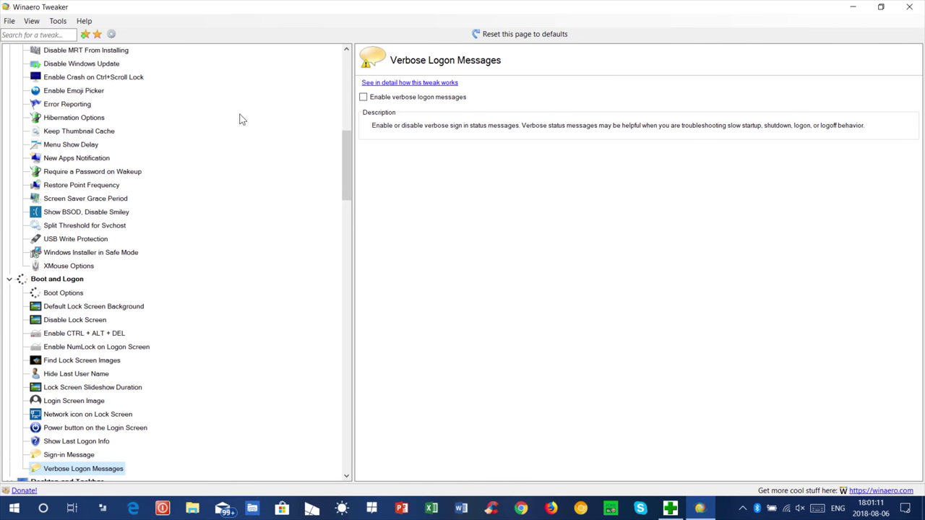
# Enable the Desktop and Taskbar tweak that makes Action Center always remain open
pyautogui.press('Down')
pyautogui.press('Down')
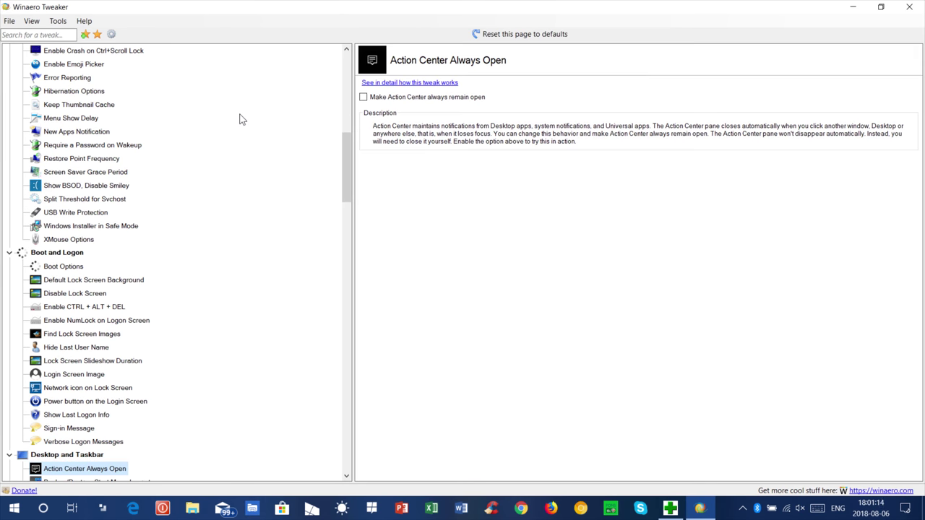
pyautogui.click(418, 99)
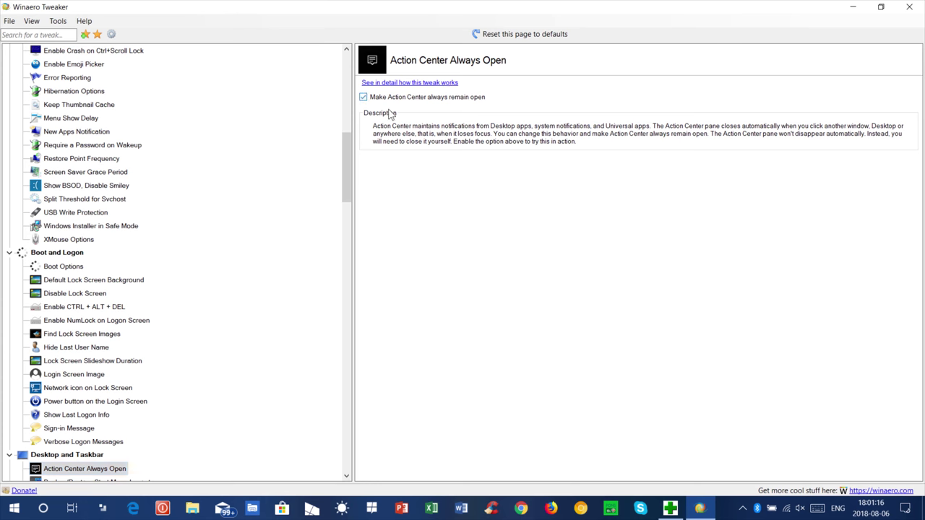
pyautogui.click(209, 271)
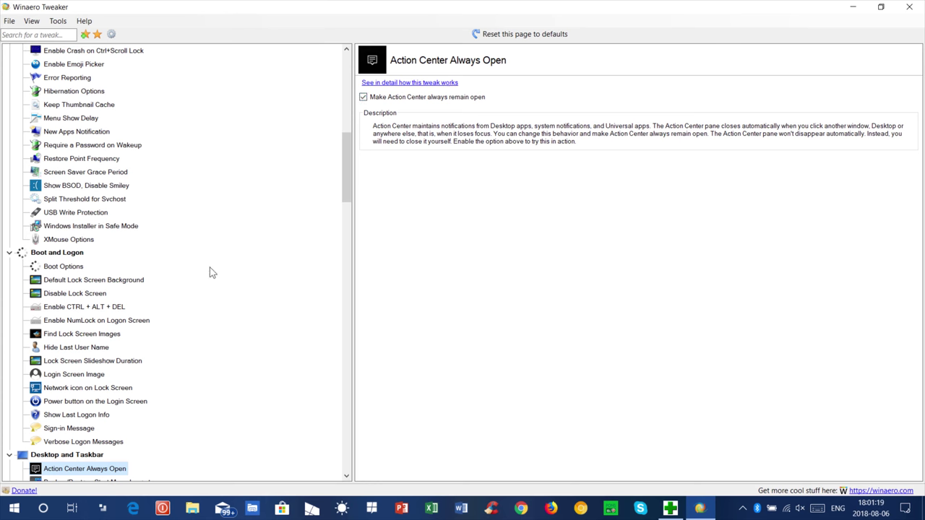
# Review the Desktop and Taskbar tweak pages from Backup/Restore Start Menu Layout through Disable Quick Action Buttons
pyautogui.press('Down')
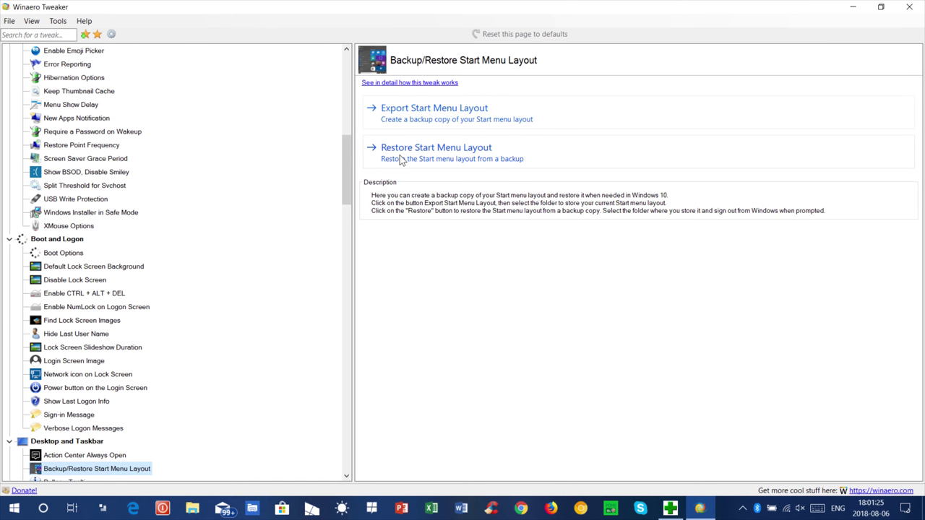
pyautogui.press('Down')
pyautogui.press('Down')
pyautogui.press('Down')
pyautogui.press('Down')
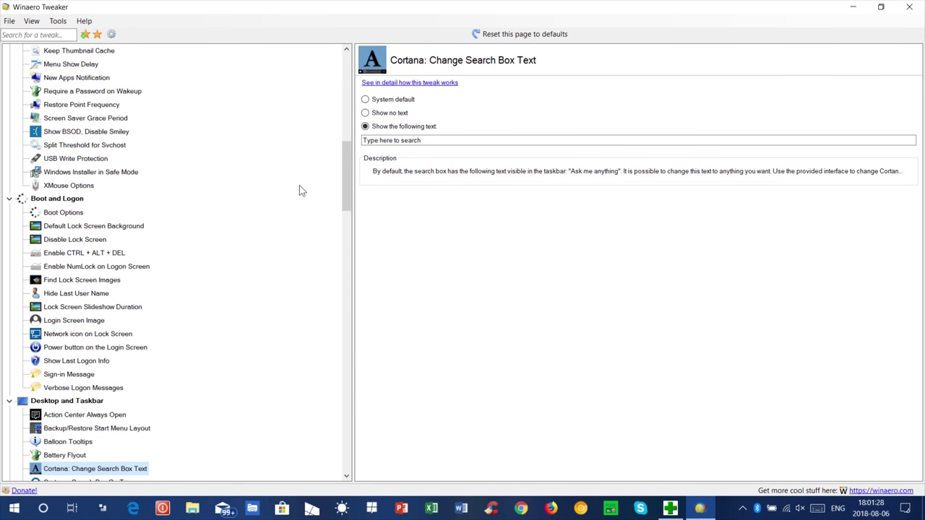
pyautogui.press('Down')
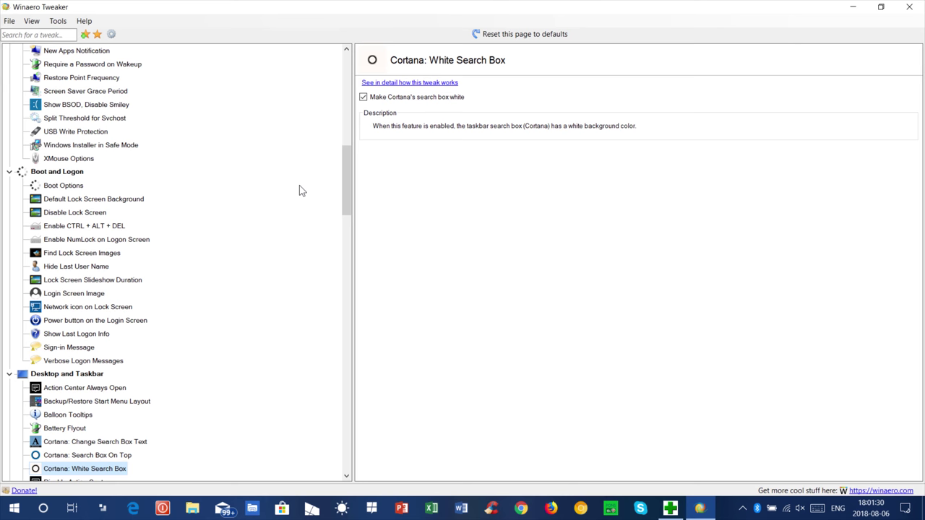
pyautogui.press('Down')
pyautogui.press('Down')
pyautogui.press('Down')
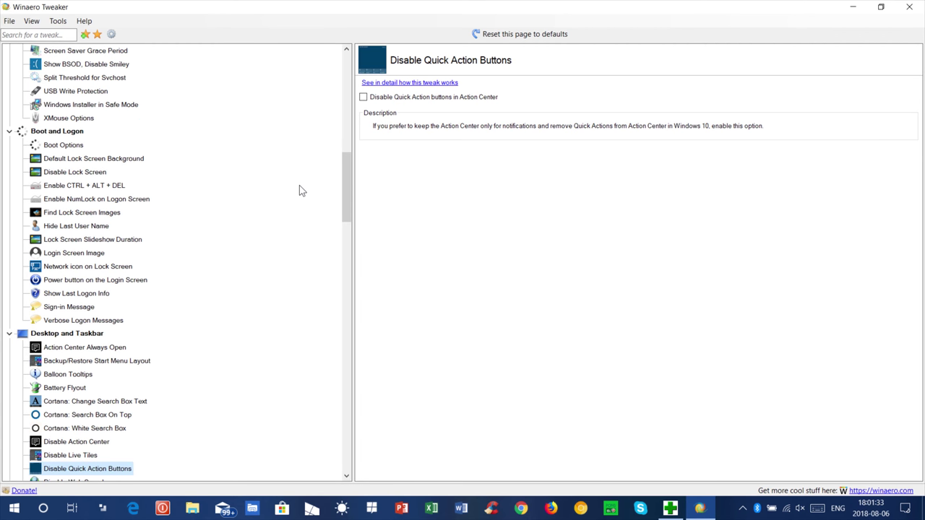
# Review the remaining Desktop and Taskbar tweak pages, from Disable Web Search through Windows Version on Desktop
pyautogui.press('Down')
pyautogui.press('Down')
pyautogui.press('Down')
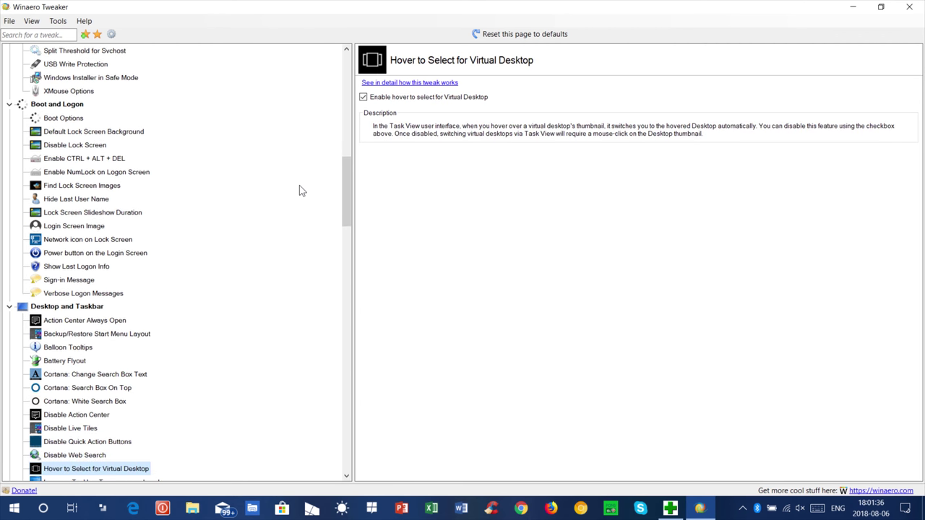
pyautogui.press('Down')
pyautogui.press('Down')
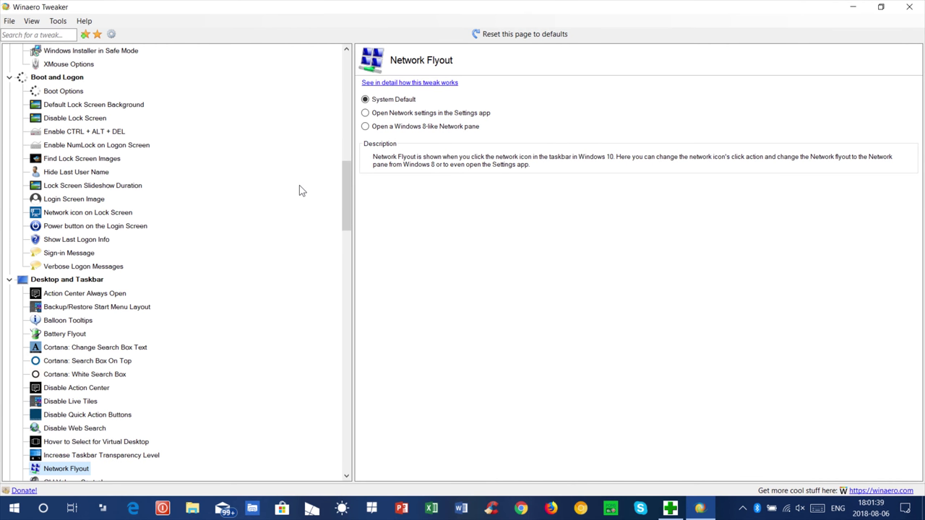
pyautogui.press('Down')
pyautogui.press('Down')
pyautogui.press('Down')
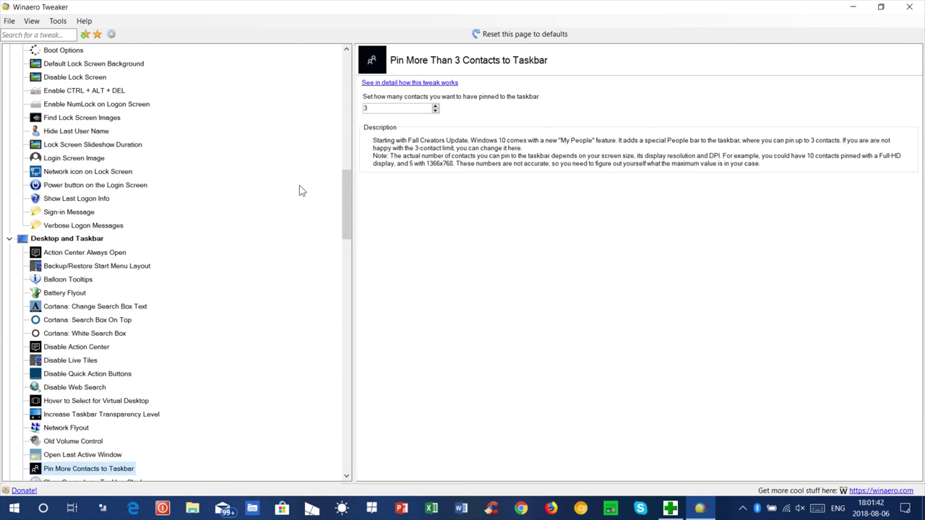
pyautogui.press('Down')
pyautogui.press('Down')
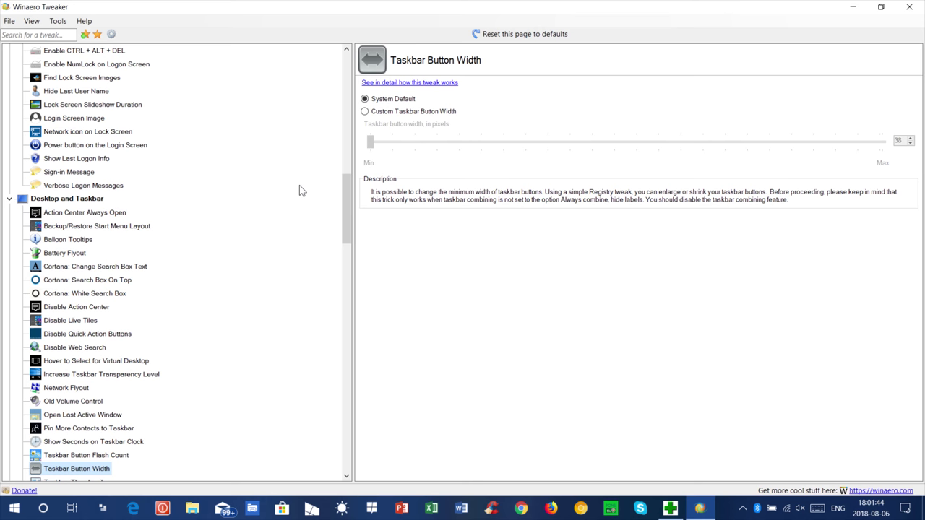
pyautogui.press('Down')
pyautogui.press('Down')
pyautogui.press('Down')
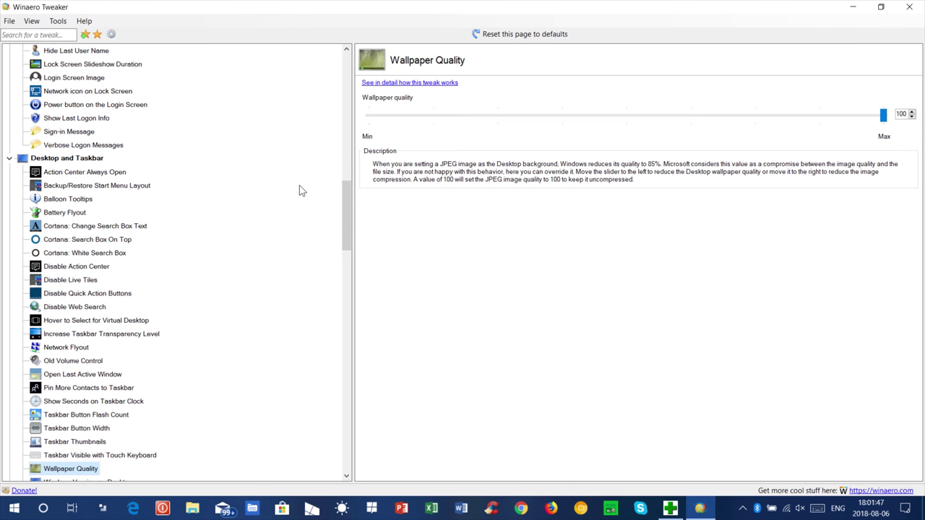
pyautogui.press('Down')
pyautogui.press('Down')
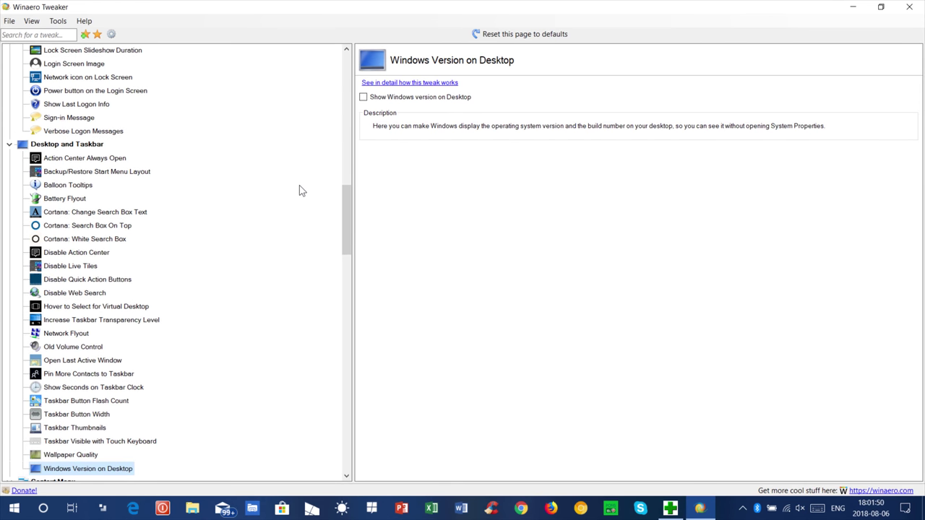
# Look through the Context Menu tweak pages from "Install" Command for CAB Files through File Hash
pyautogui.press('Down')
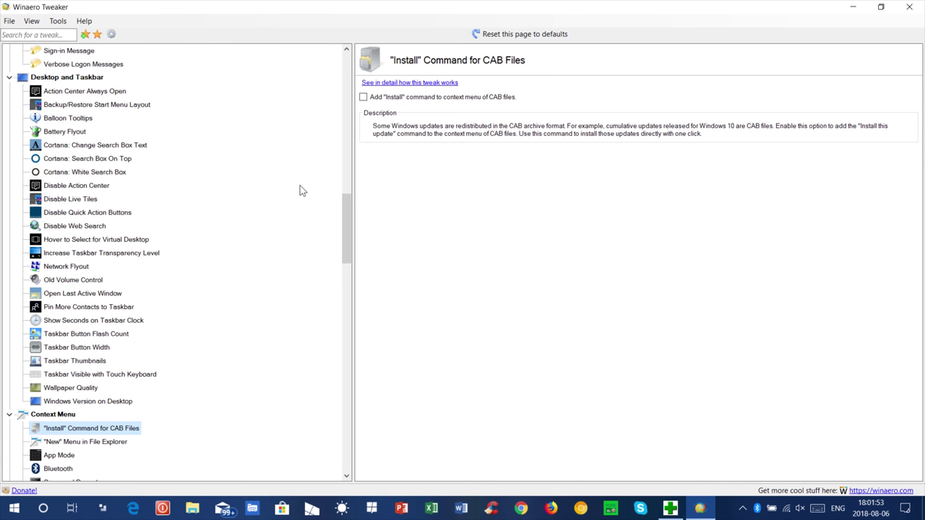
pyautogui.press('Down')
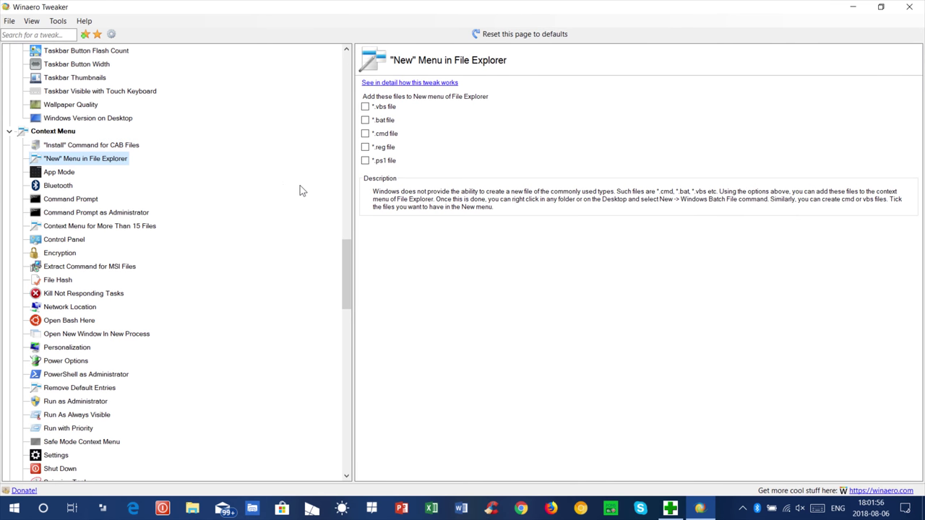
pyautogui.press('Down')
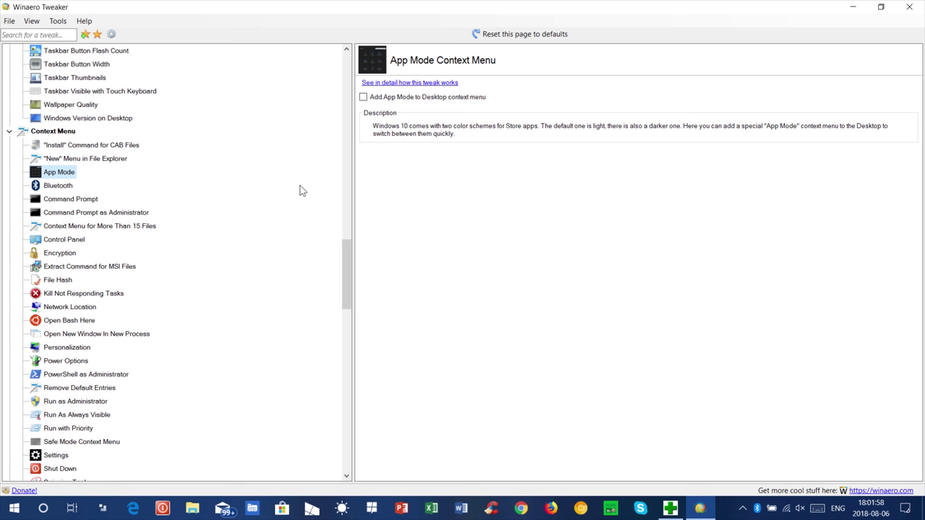
pyautogui.press('Down')
pyautogui.press('Down')
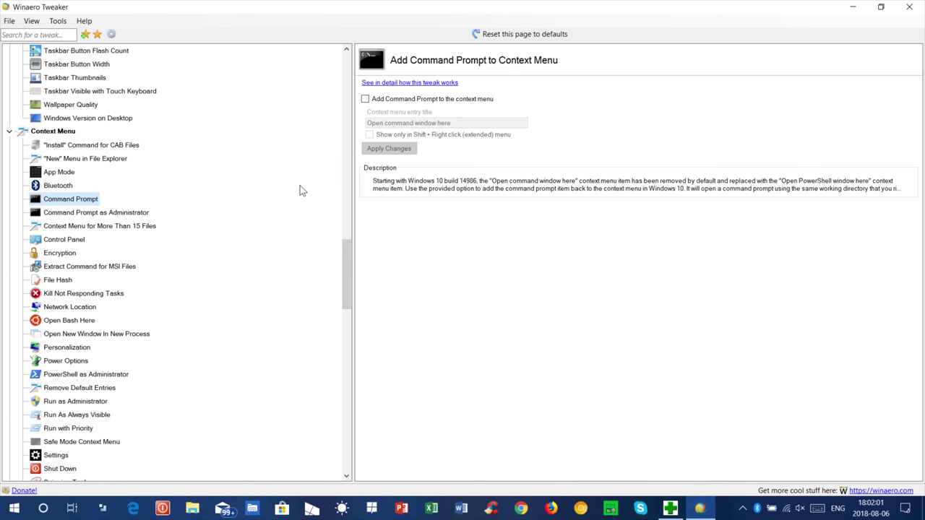
pyautogui.press('Down')
pyautogui.press('Down')
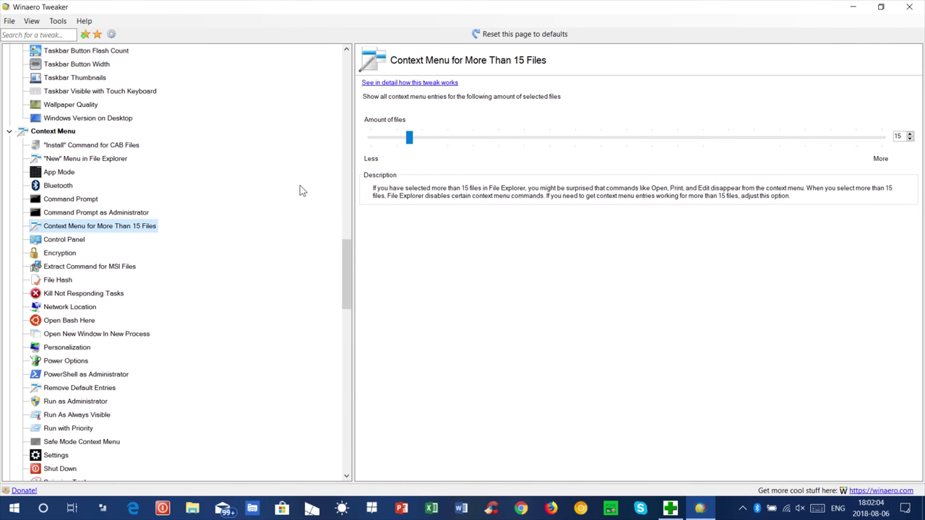
pyautogui.press('Down')
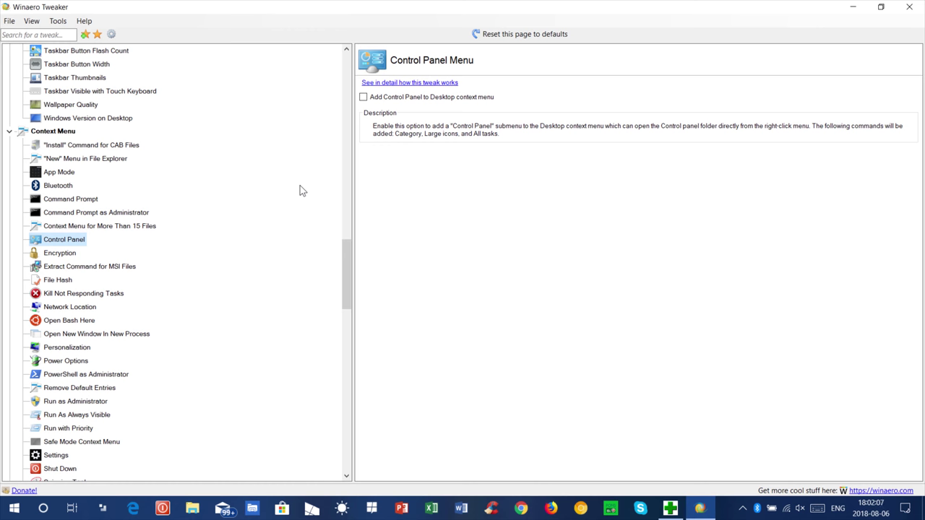
pyautogui.press('Down')
pyautogui.press('Down')
pyautogui.press('Down')
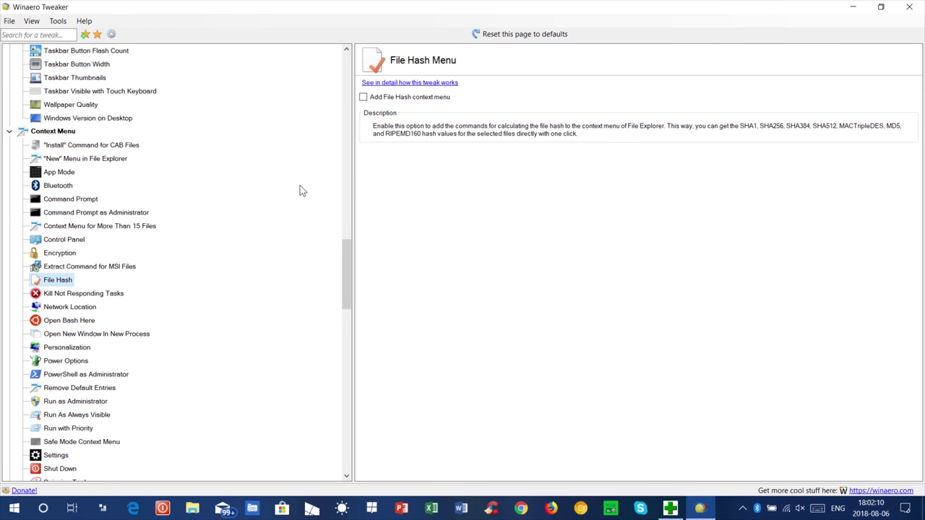
# Examine the Context Menu tweak pages from Kill Not Responding Tasks through Run As Always Visible
pyautogui.press('Down')
pyautogui.press('Down')
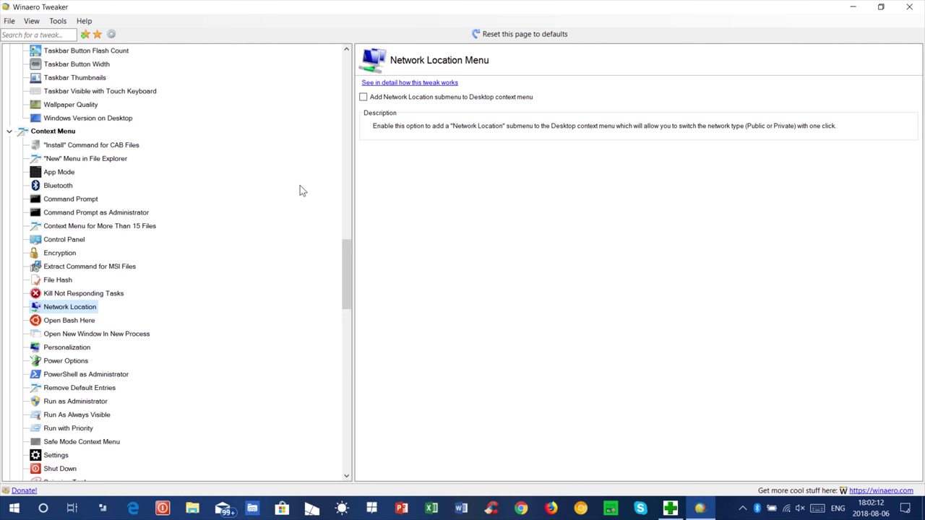
pyautogui.press('Down')
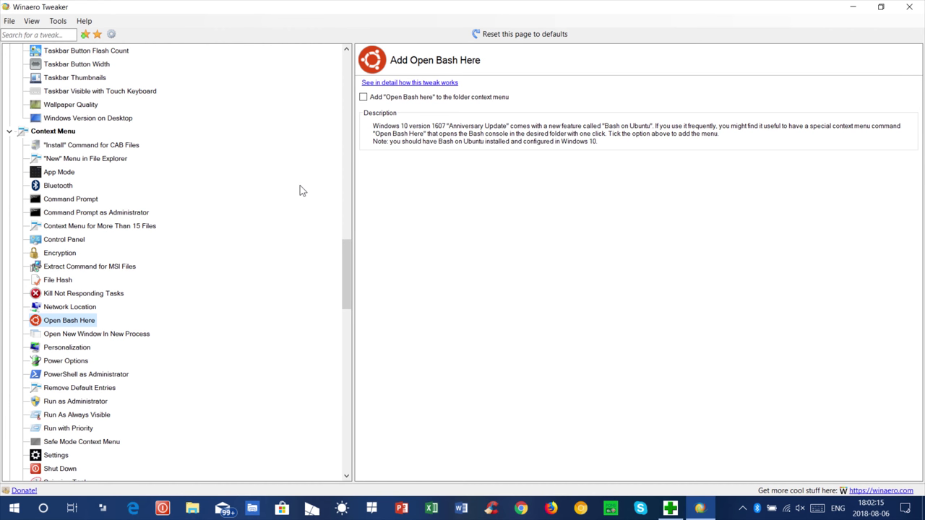
pyautogui.press('Down')
pyautogui.press('Down')
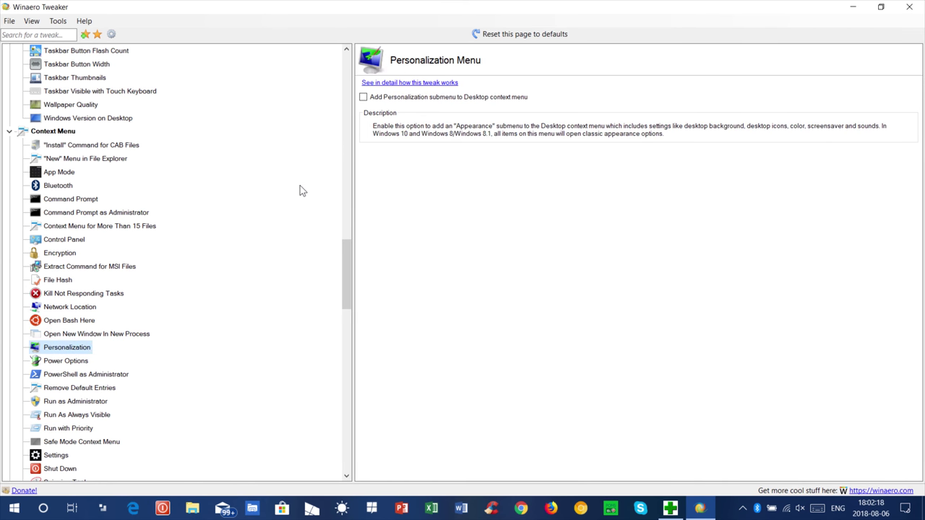
pyautogui.press('Down')
pyautogui.press('Down')
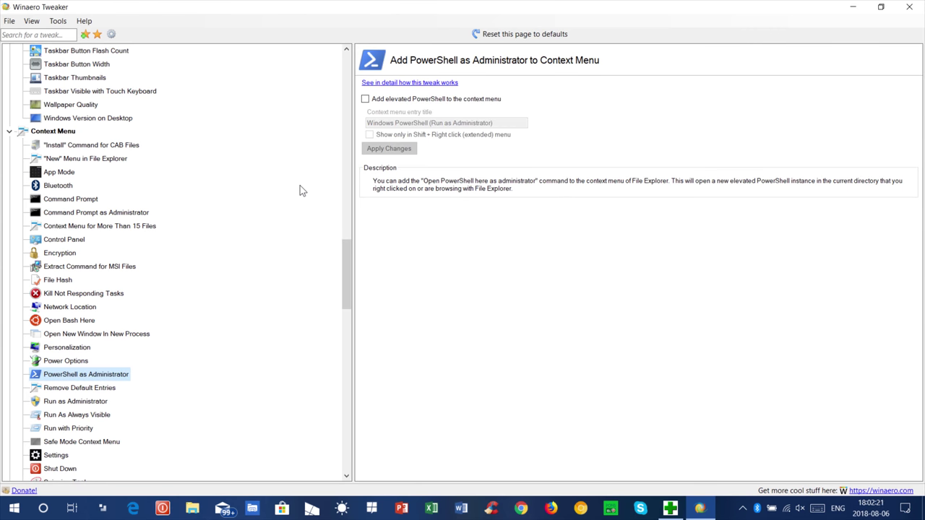
pyautogui.press('Down')
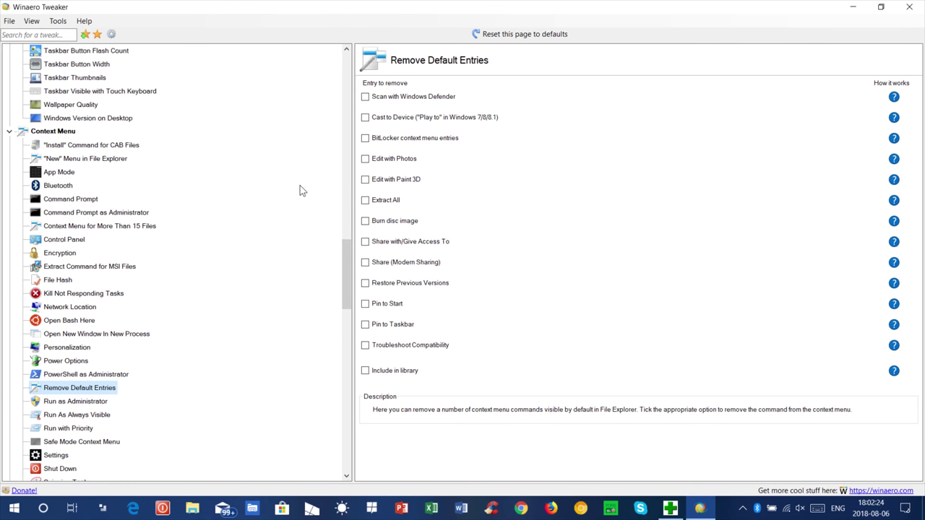
pyautogui.press('Down')
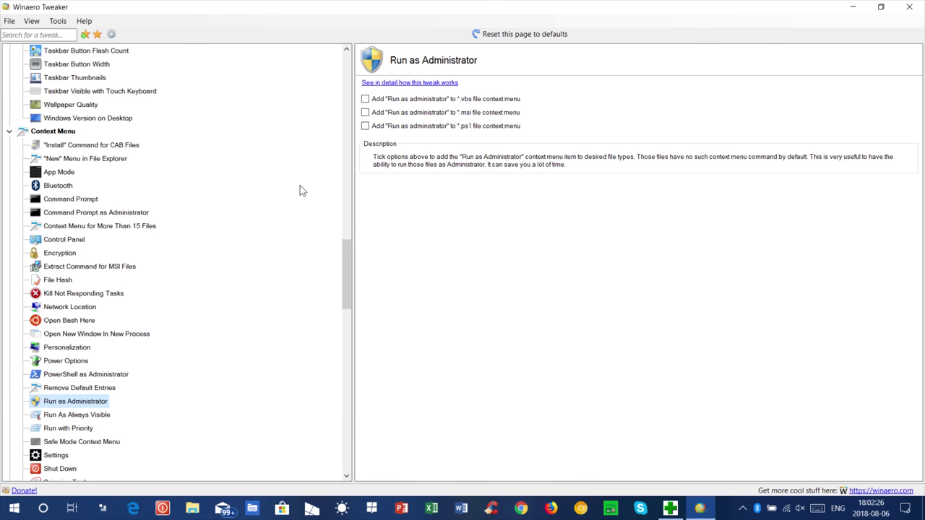
pyautogui.press('Down')
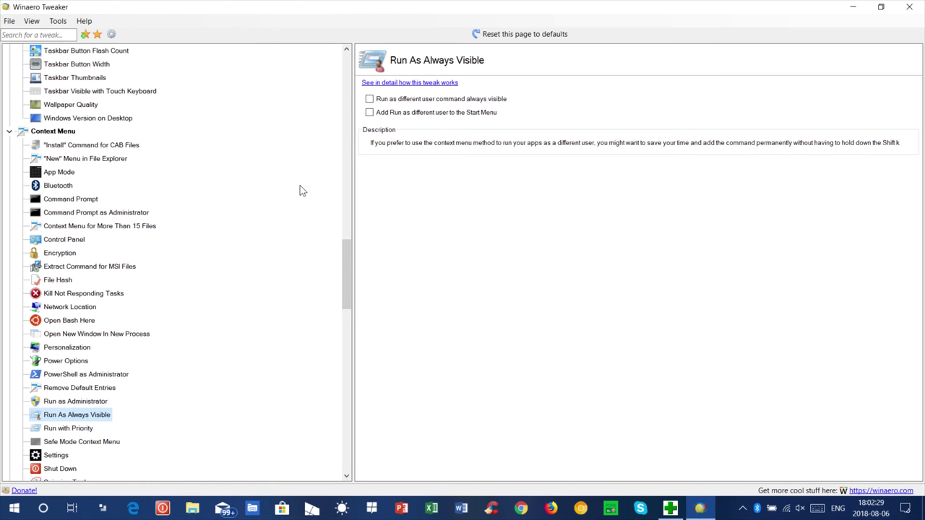
# Enable the Context Menu tweak that adds the Safe Mode cascading menu to the Desktop
pyautogui.press('Down')
pyautogui.press('Down')
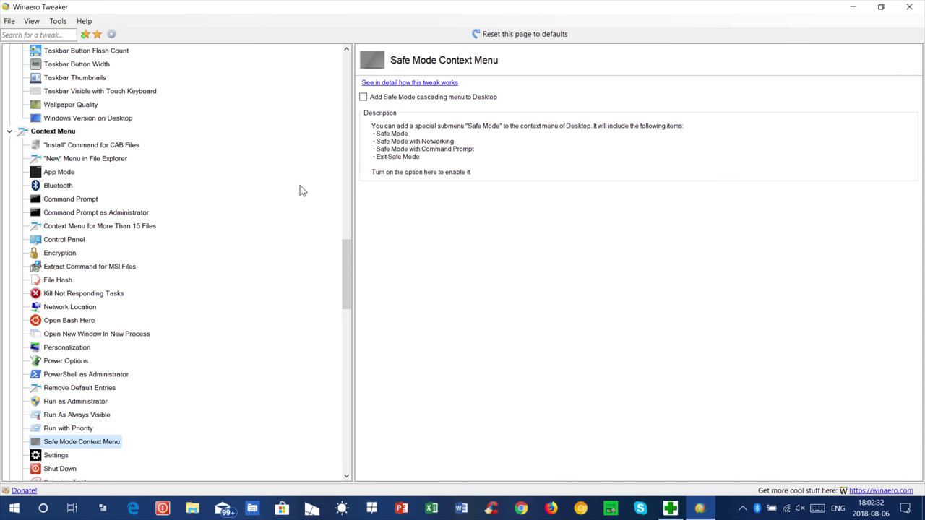
pyautogui.click(412, 99)
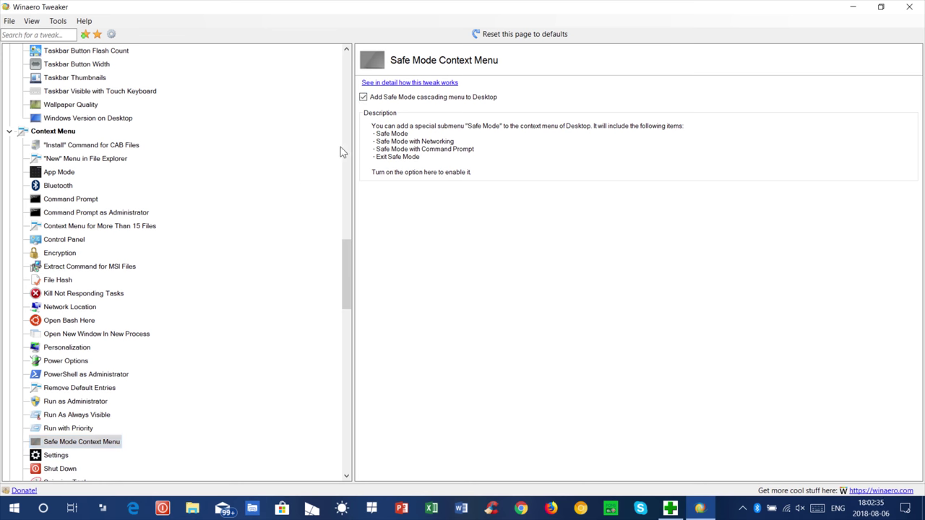
# Review the remaining Context Menu tweak pages, from Settings through Windows Update
pyautogui.scroll(-2, 322, 159)
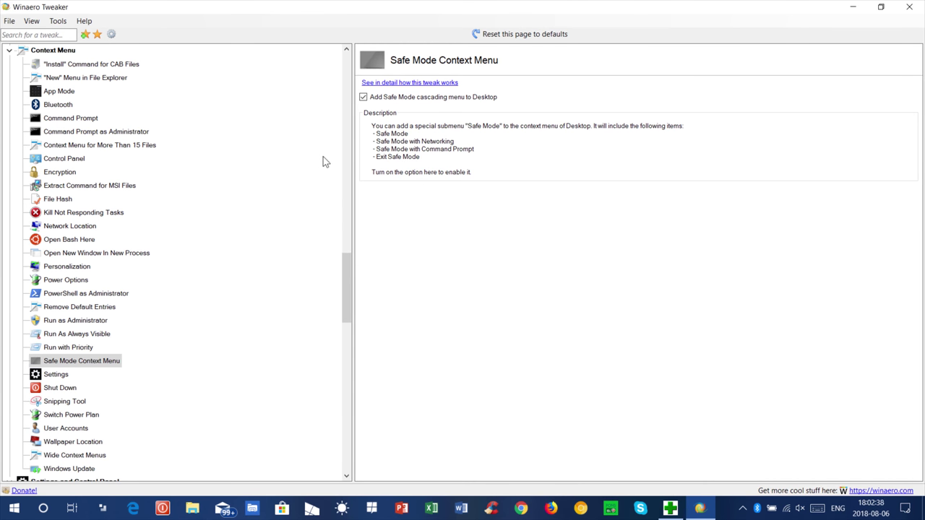
pyautogui.click(323, 157)
pyautogui.press('Down')
pyautogui.press('Down')
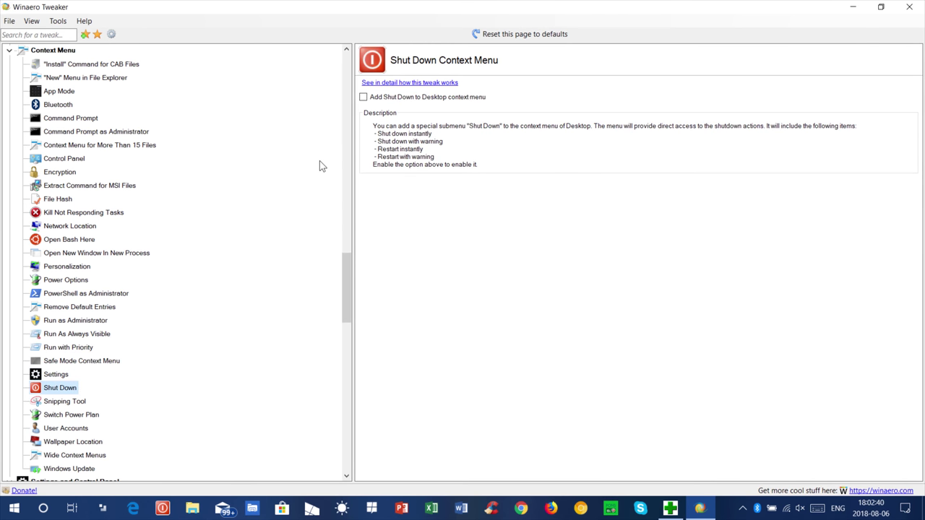
pyautogui.press('Down')
pyautogui.press('Down')
pyautogui.press('Down')
pyautogui.press('Down')
pyautogui.press('Down')
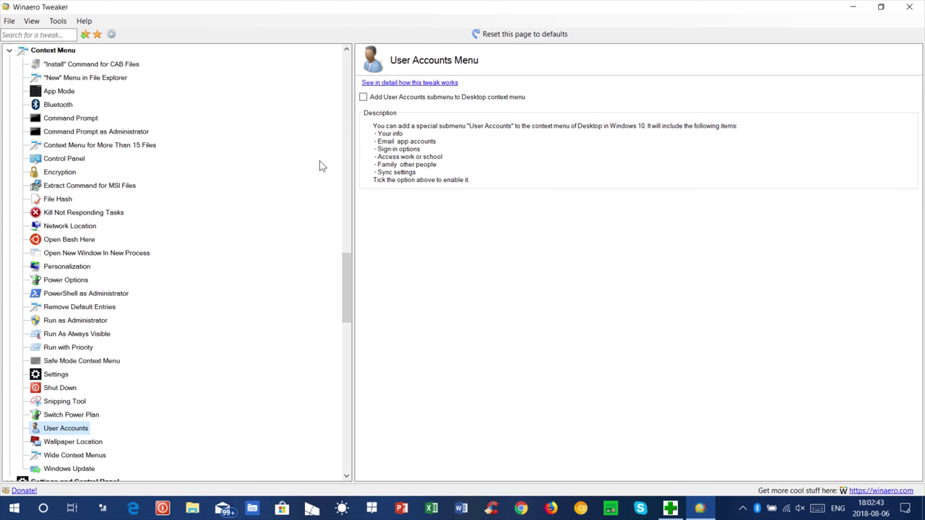
pyautogui.press('Down')
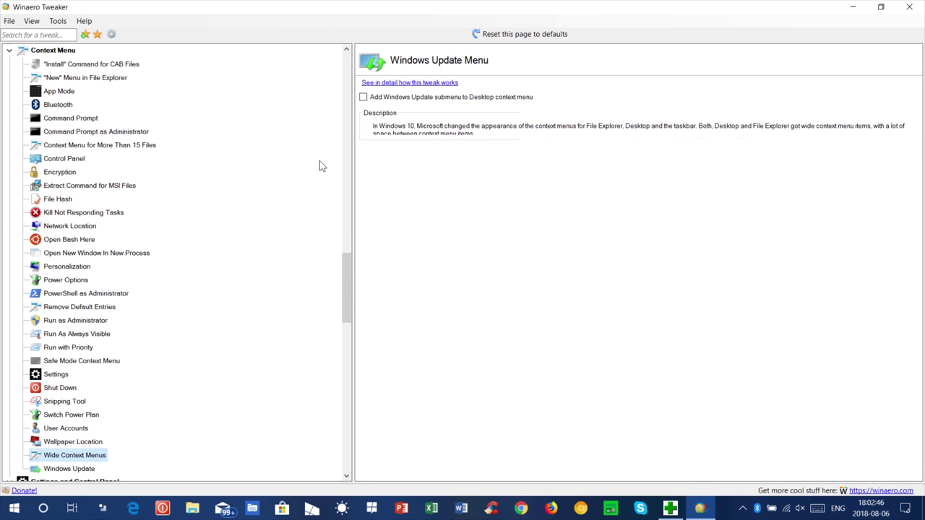
# Look through the Settings and Control Panel tweak pages from Add Personalization through Insider Page
pyautogui.scroll(-4, 320, 165)
pyautogui.press('Down')
pyautogui.press('Down')
pyautogui.press('Down')
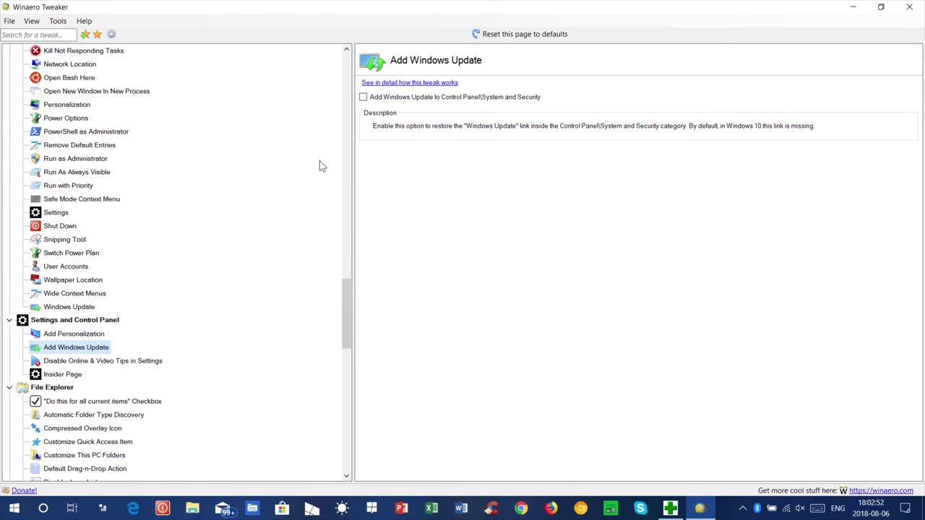
pyautogui.press('Down')
pyautogui.press('Down')
# Examine the File Explorer tweak pages from "Do this for all current items" Checkbox through Hide Drives
pyautogui.scroll(-3, 319, 162)
pyautogui.scroll(-1, 321, 166)
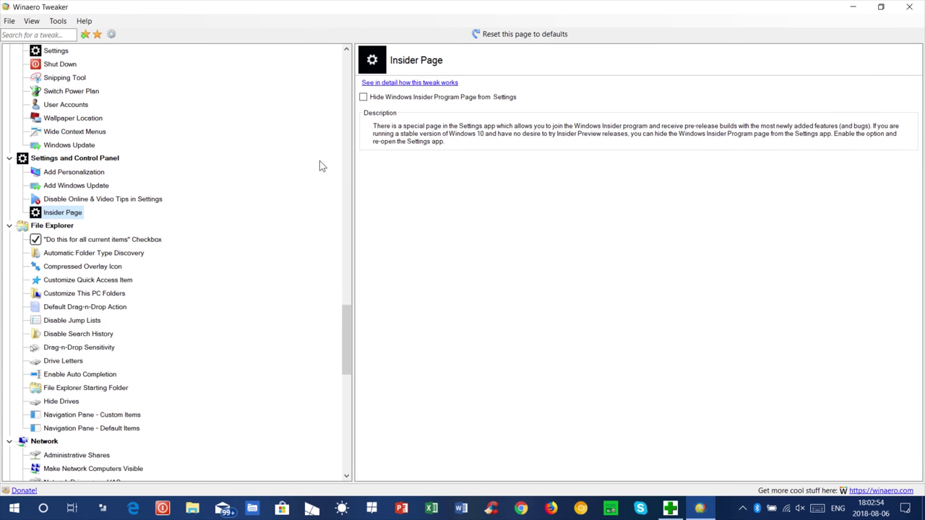
pyautogui.press('Down')
pyautogui.press('Down')
pyautogui.press('Down')
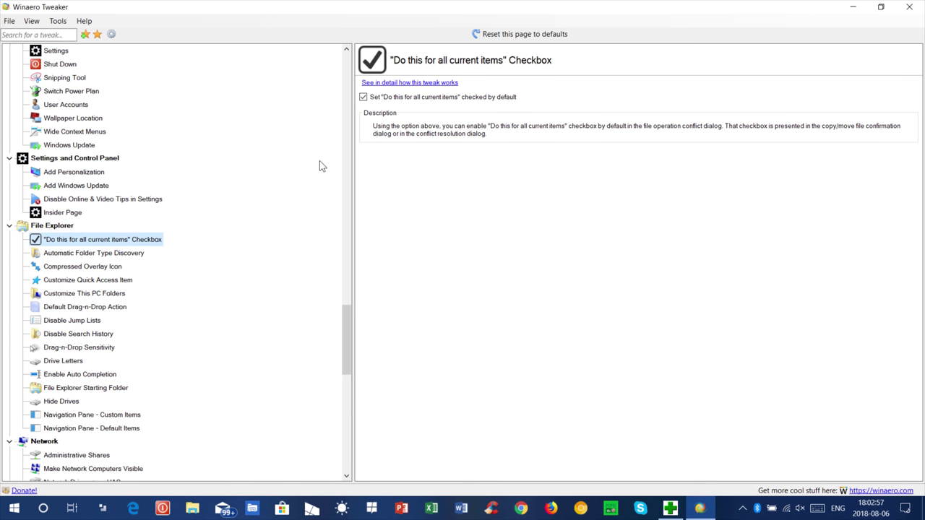
pyautogui.press('Down')
pyautogui.press('Down')
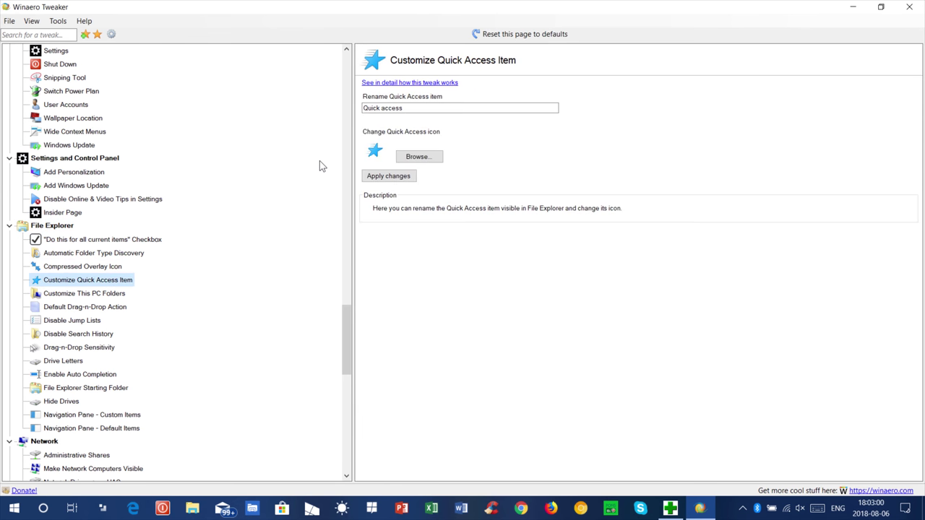
pyautogui.press('Down')
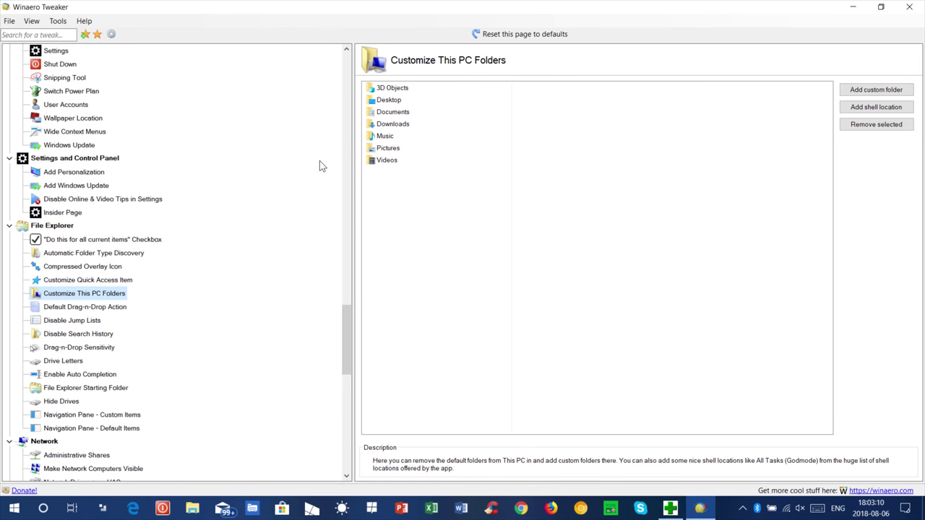
pyautogui.press('Down')
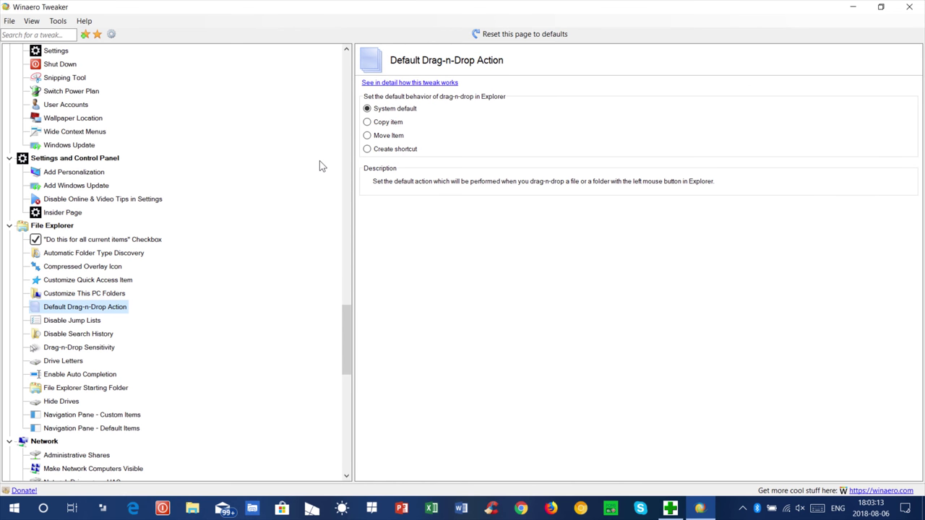
pyautogui.press('Down')
pyautogui.press('Down')
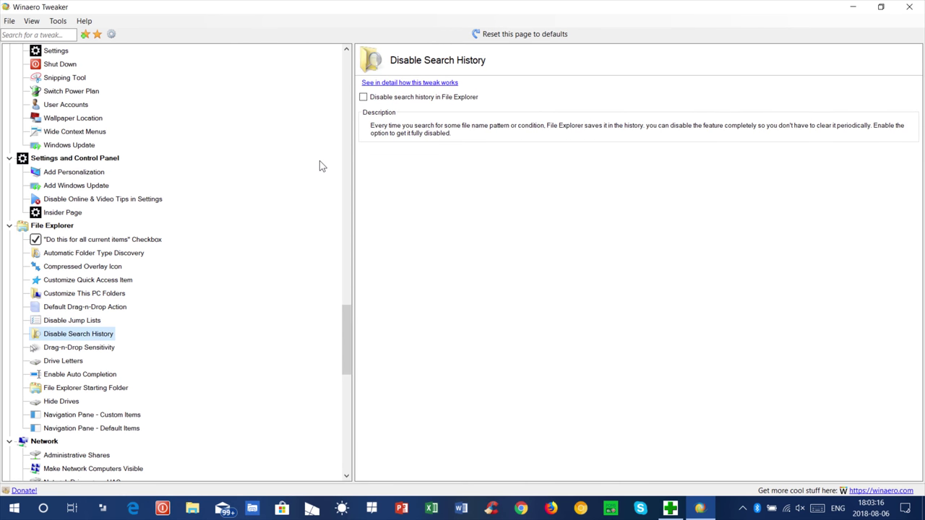
pyautogui.press('Down')
pyautogui.press('Down')
pyautogui.press('Down')
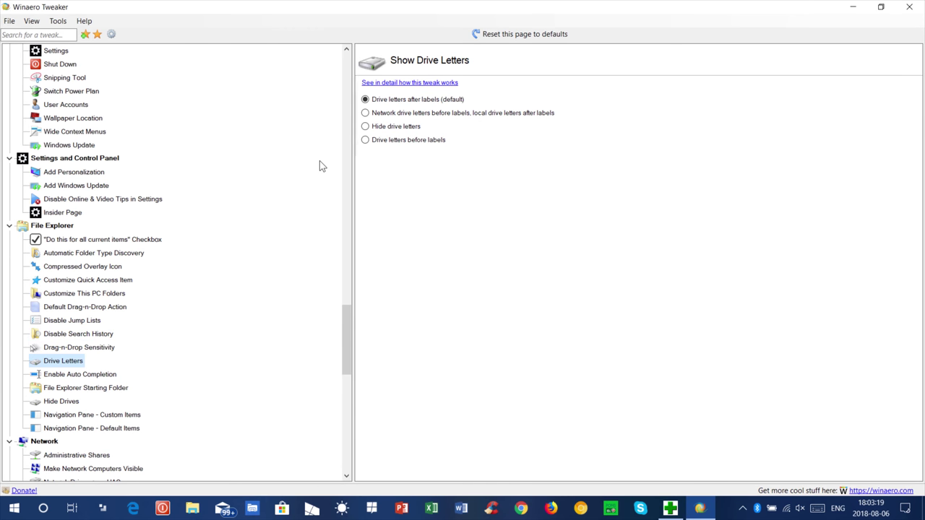
pyautogui.press('Down')
pyautogui.press('Down')
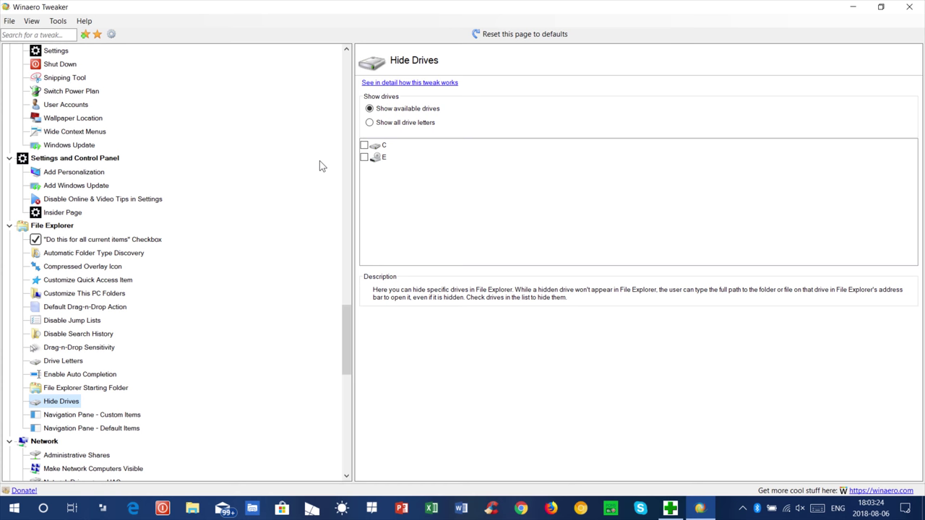
# Show all drive letters on the Hide Drives page and review the Navigation Pane custom and default items pages
pyautogui.click(397, 125)
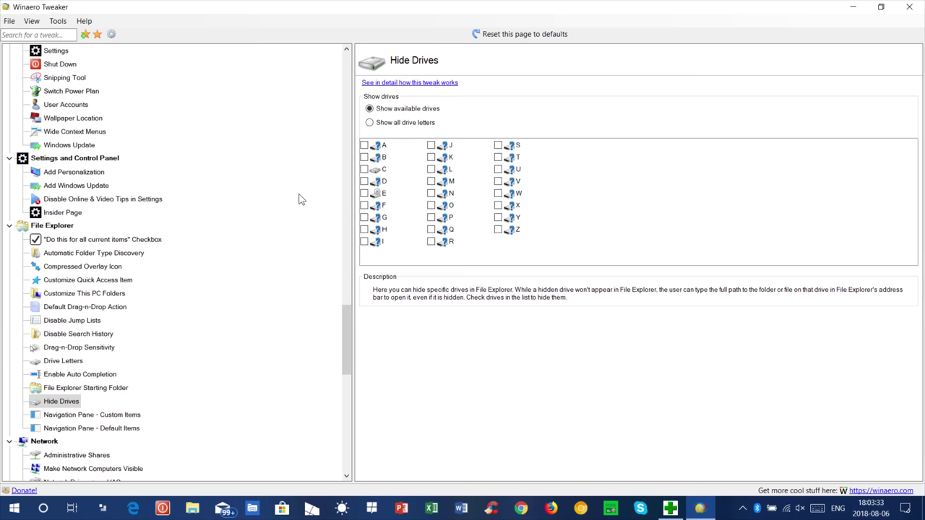
pyautogui.press('Down')
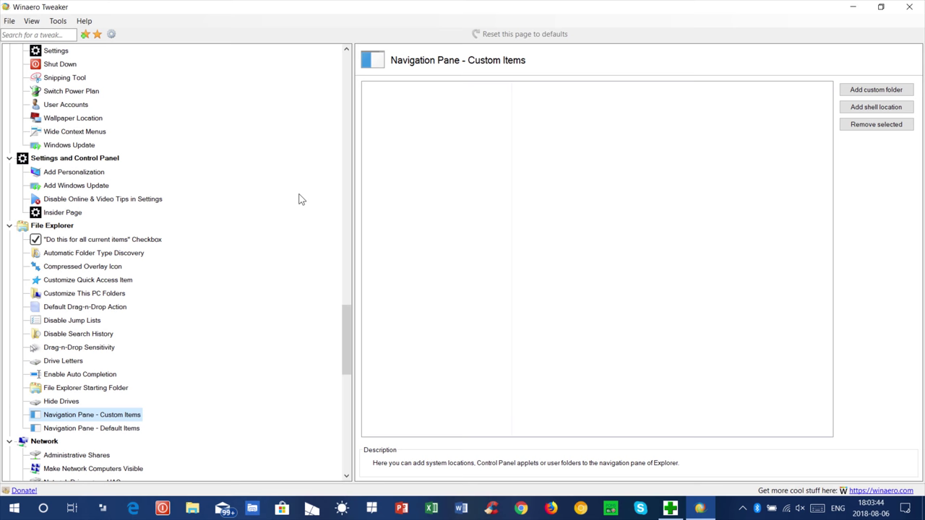
pyautogui.press('Down')
pyautogui.scroll(-6, 302, 200)
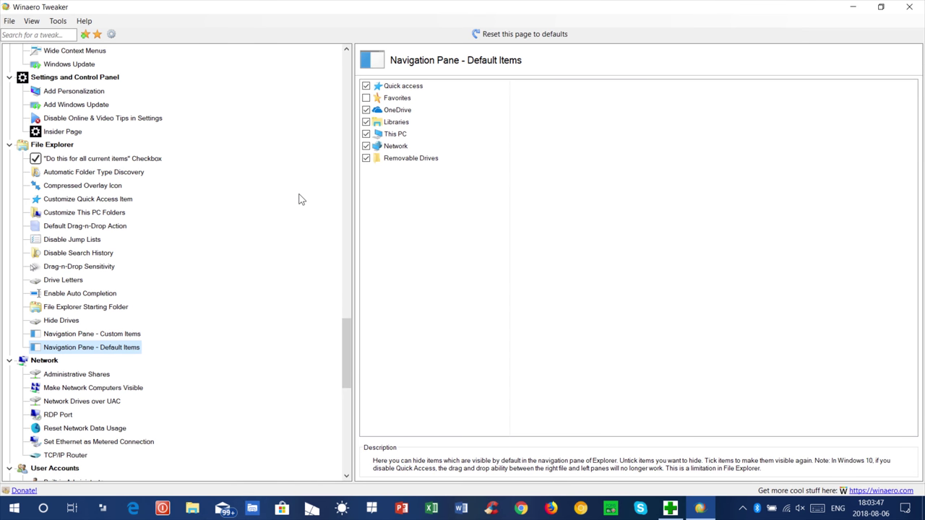
# Look through the Network tweak pages from Administrative Shares through TCP/IP Router
pyautogui.press('Down')
pyautogui.press('Down')
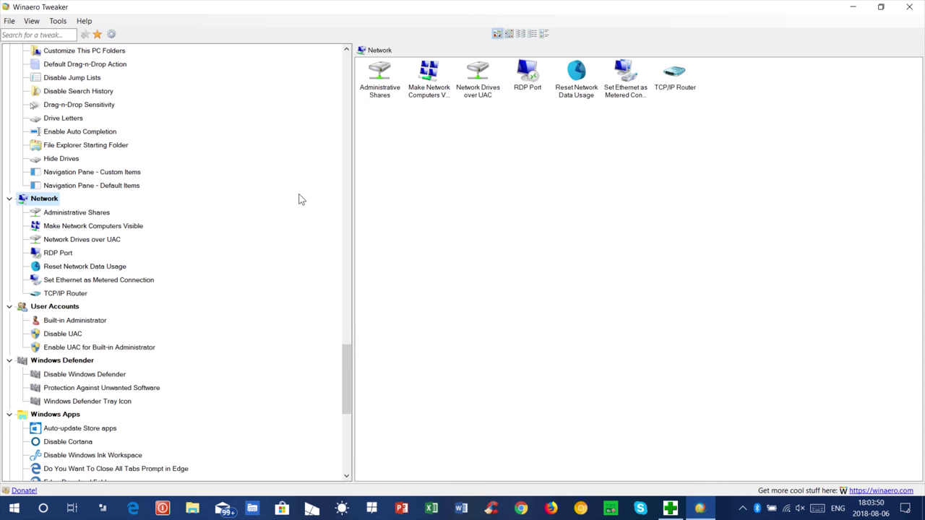
pyautogui.press('Down')
pyautogui.press('Down')
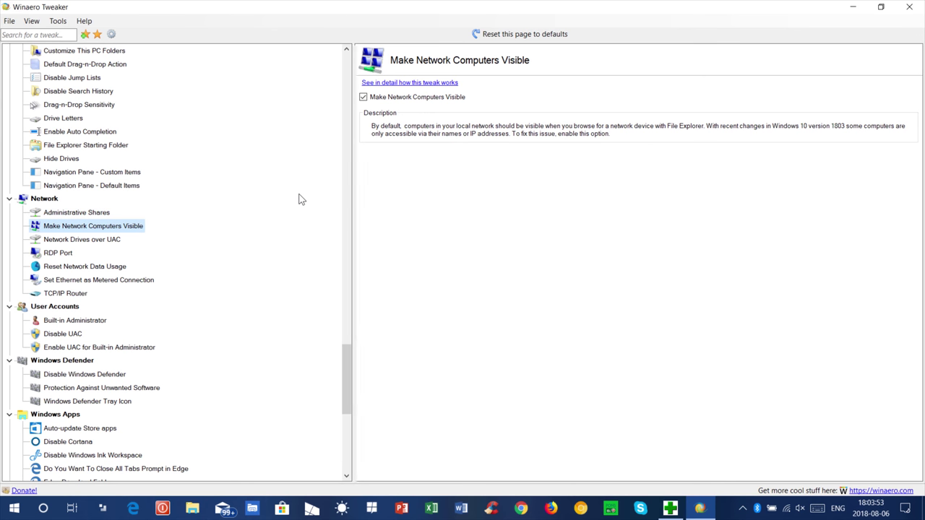
pyautogui.press('Down')
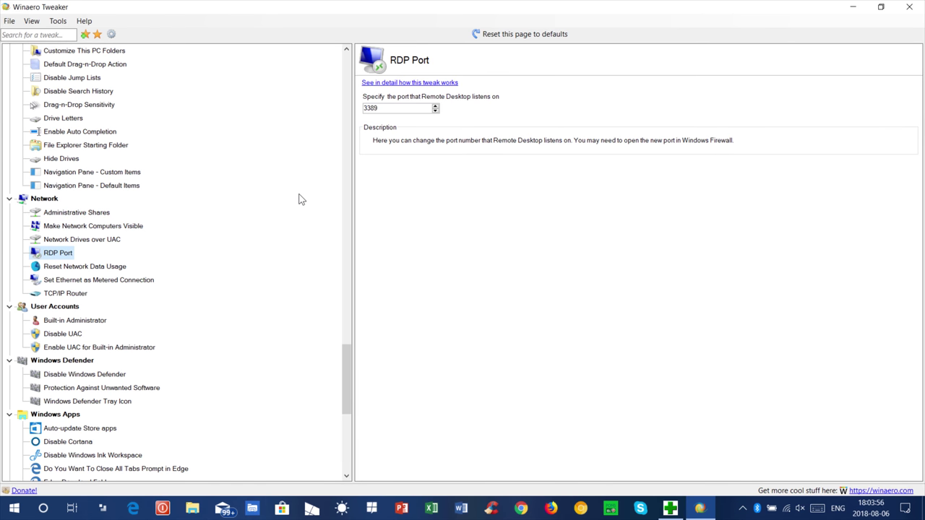
pyautogui.press('Down')
pyautogui.press('Down')
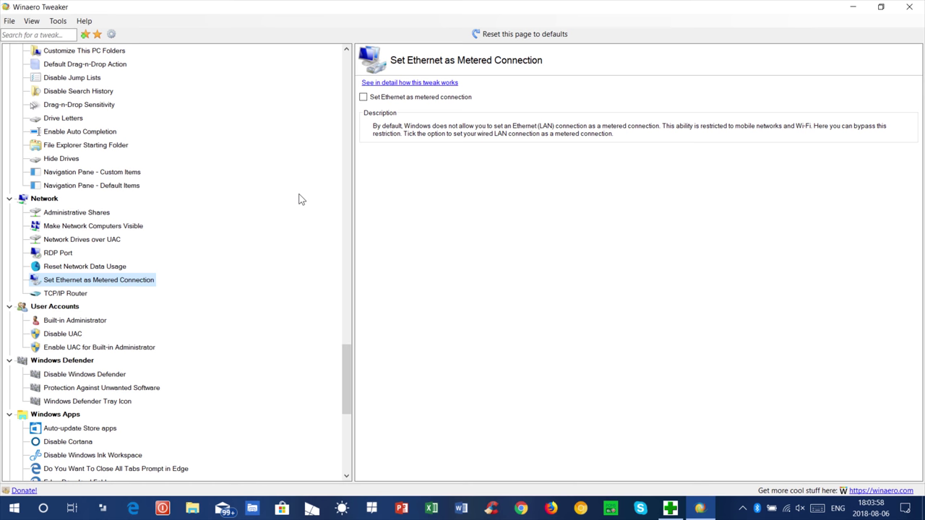
pyautogui.press('Down')
# Review the User Accounts tweak pages for the Built-in Administrator and UAC
pyautogui.press('Down')
pyautogui.press('Down')
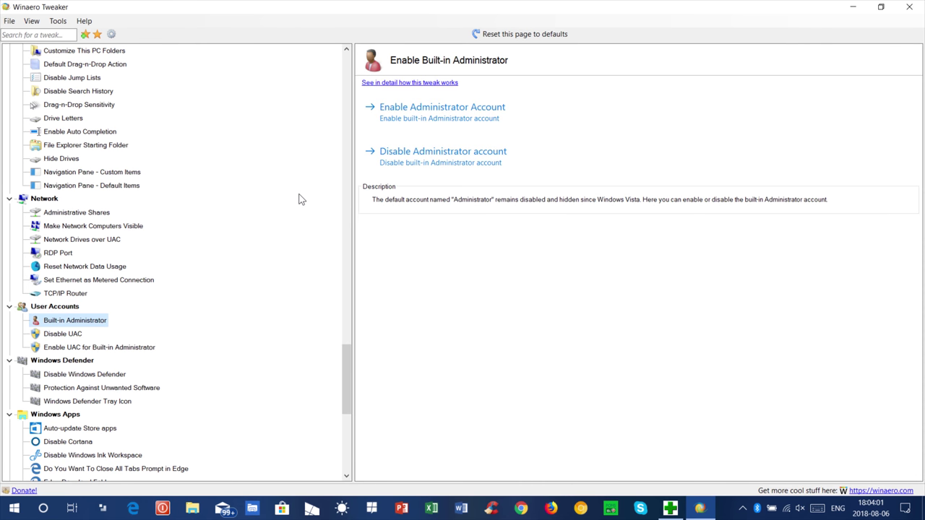
pyautogui.press('Down')
pyautogui.press('Down')
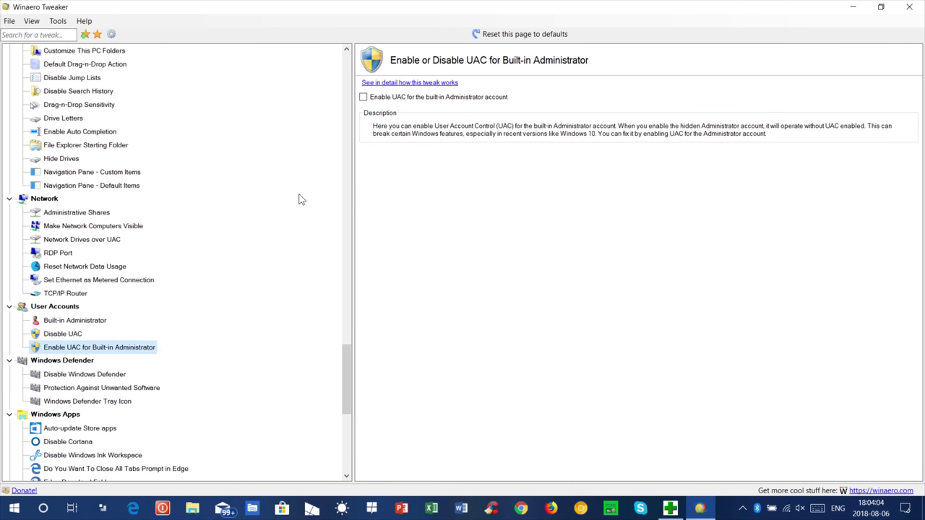
# Review the Windows Defender tweak pages from Disable Windows Defender through Windows Defender Tray Icon
pyautogui.press('Down')
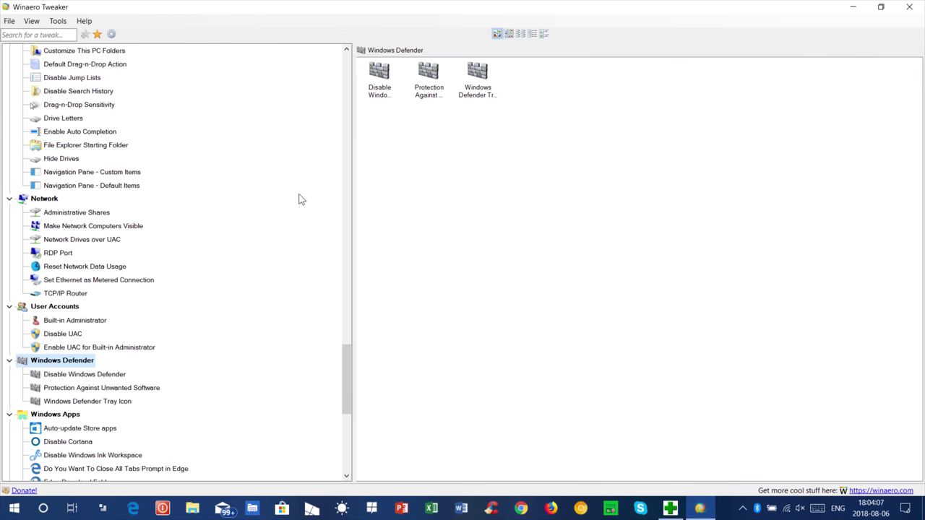
pyautogui.press('Down')
pyautogui.press('Down')
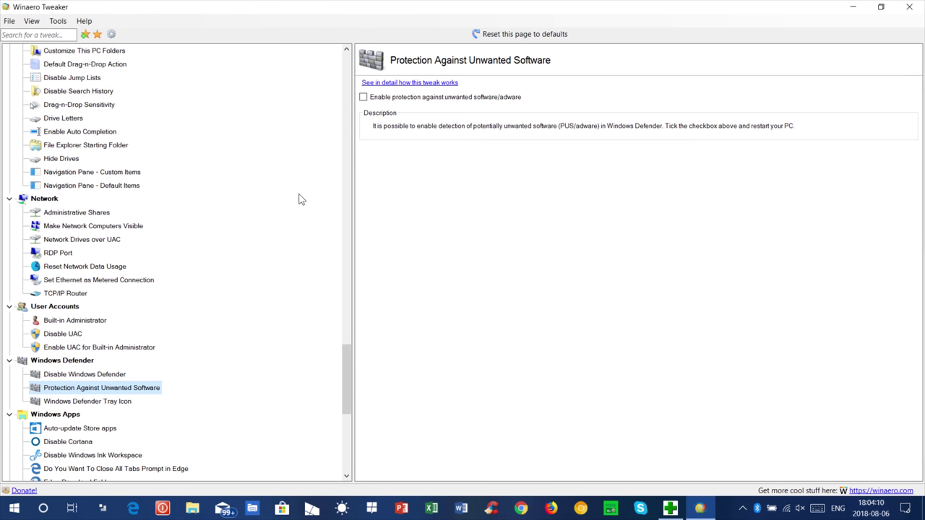
pyautogui.press('Down')
# Examine the Windows Apps tweak pages from Auto-update Store apps through Extra Buttons in Internet Explorer
pyautogui.press('Down')
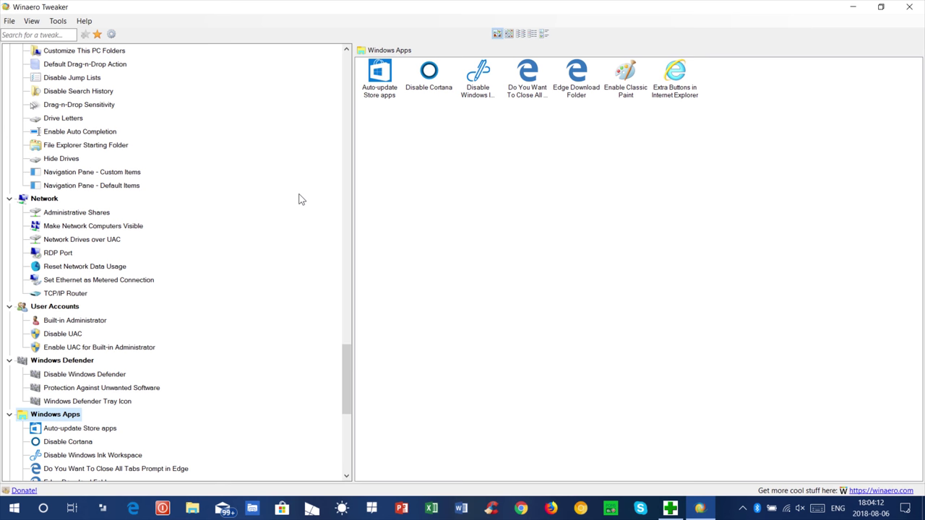
pyautogui.scroll(-6, 302, 199)
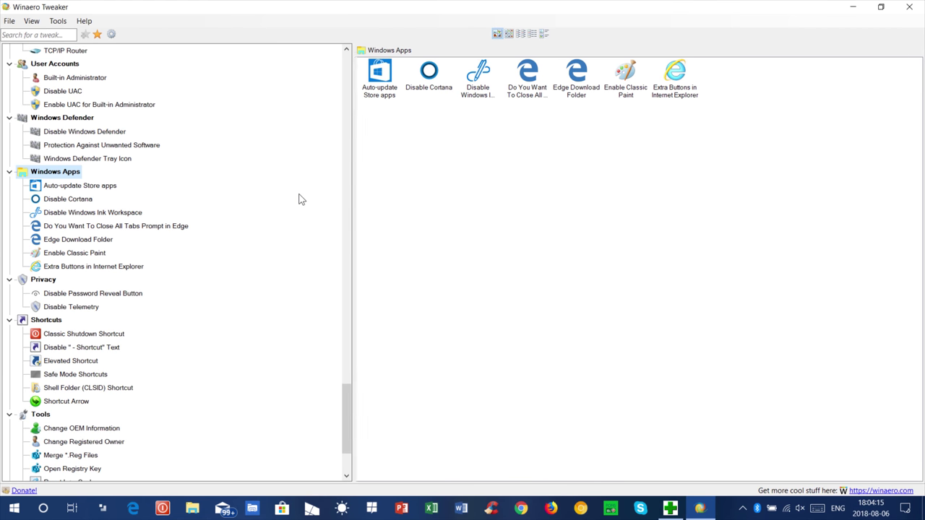
pyautogui.press('Down')
pyautogui.press('Down')
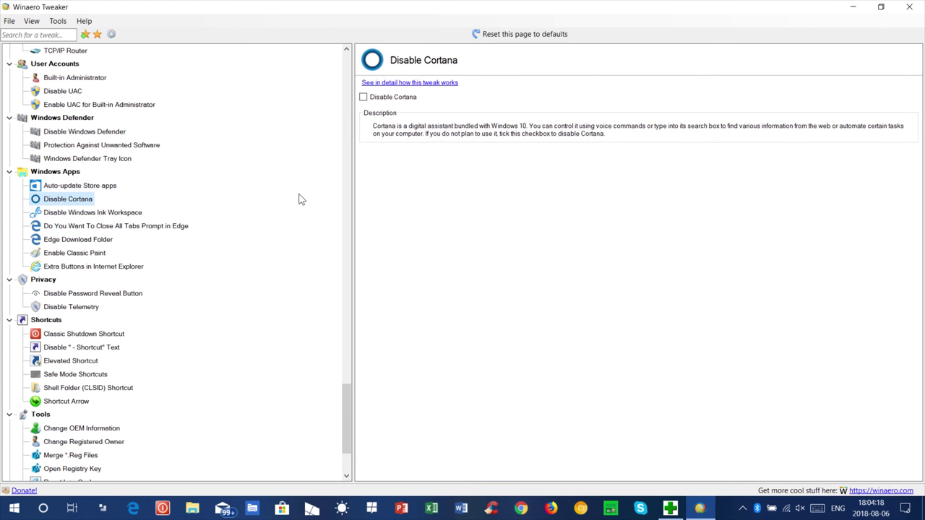
pyautogui.press('Down')
pyautogui.press('Down')
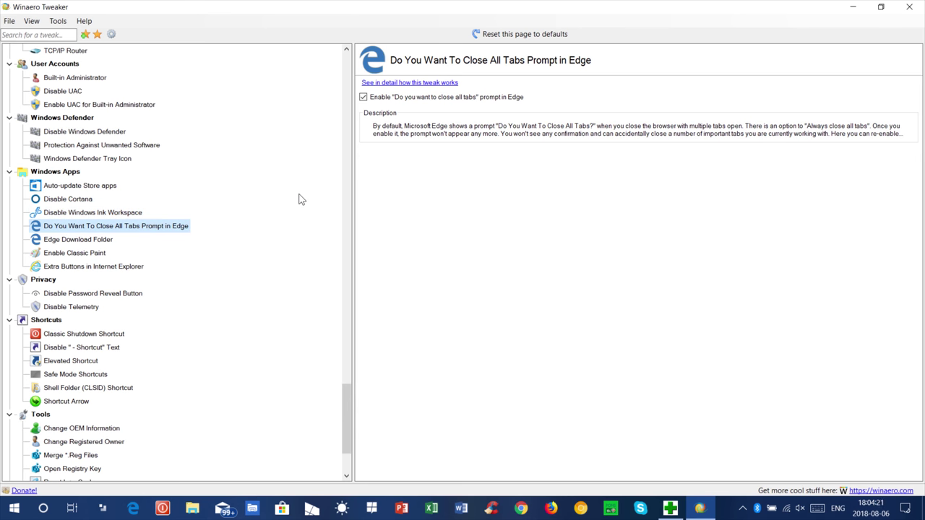
pyautogui.press('Down')
pyautogui.press('Down')
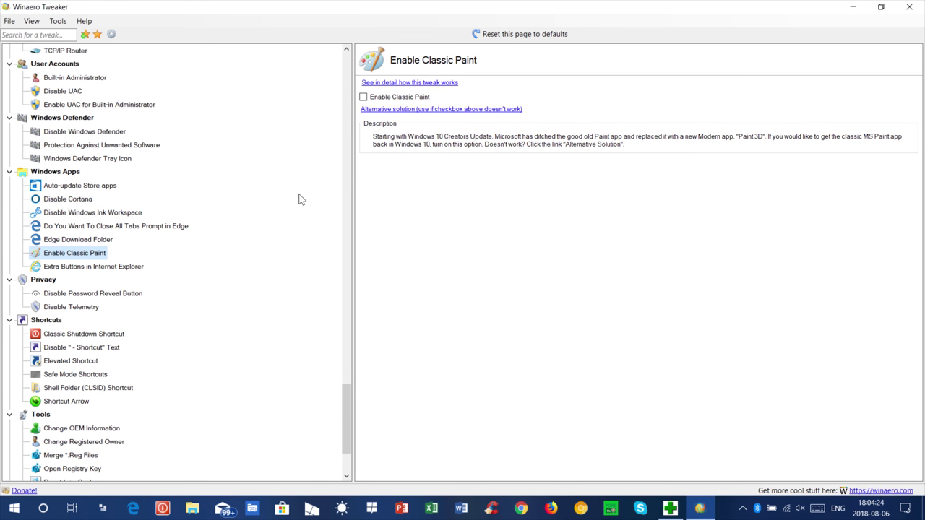
pyautogui.press('Down')
# Review the Privacy tweak pages for the password reveal button and telemetry
pyautogui.press('Down')
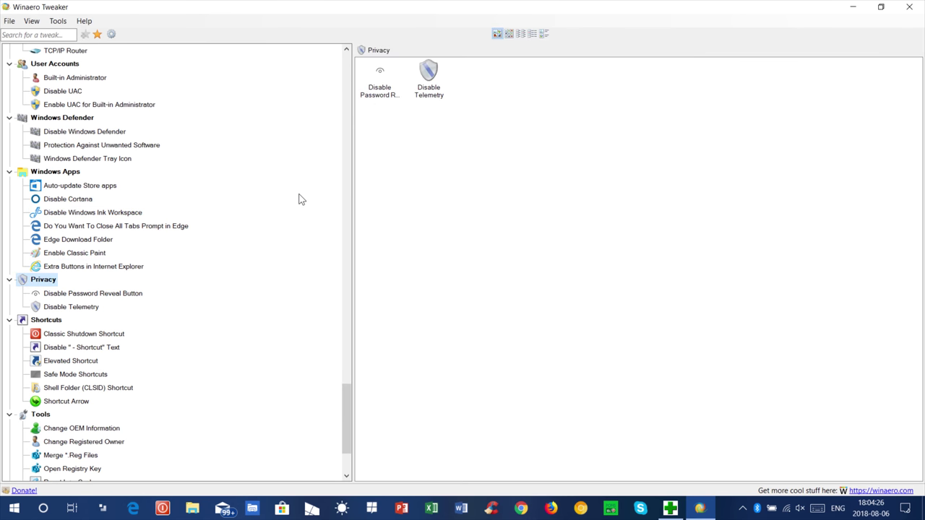
pyautogui.press('Down')
pyautogui.press('Down')
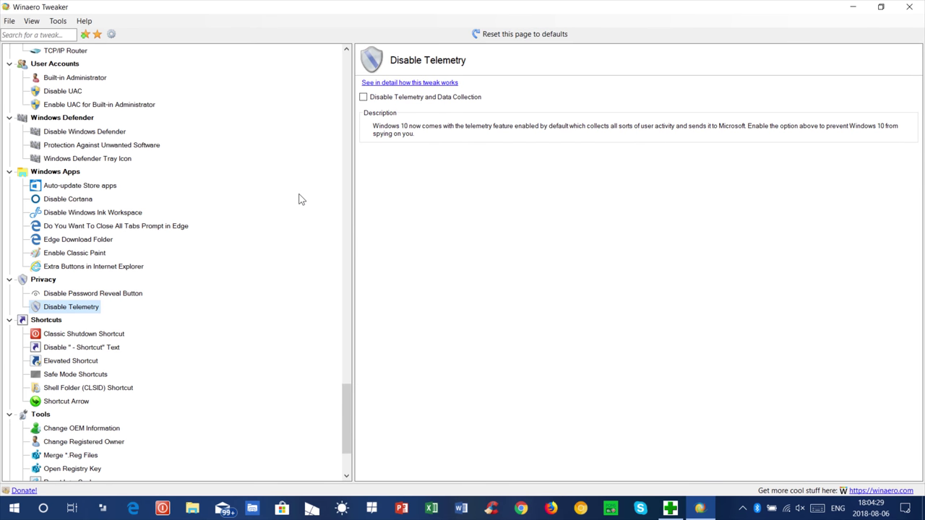
# Look at the Shortcuts tweak pages Classic Shutdown Shortcut and Disable " - Shortcut" Text
pyautogui.press('Down')
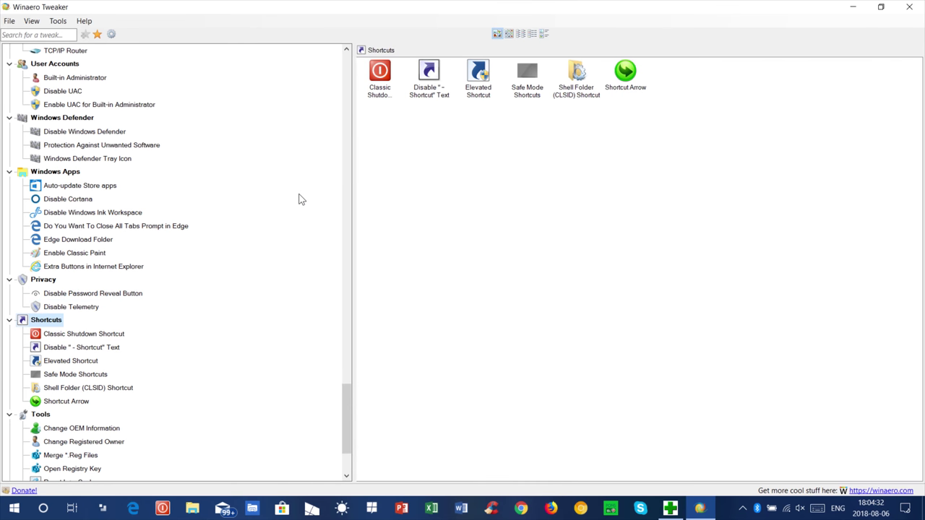
pyautogui.press('Down')
pyautogui.press('Down')
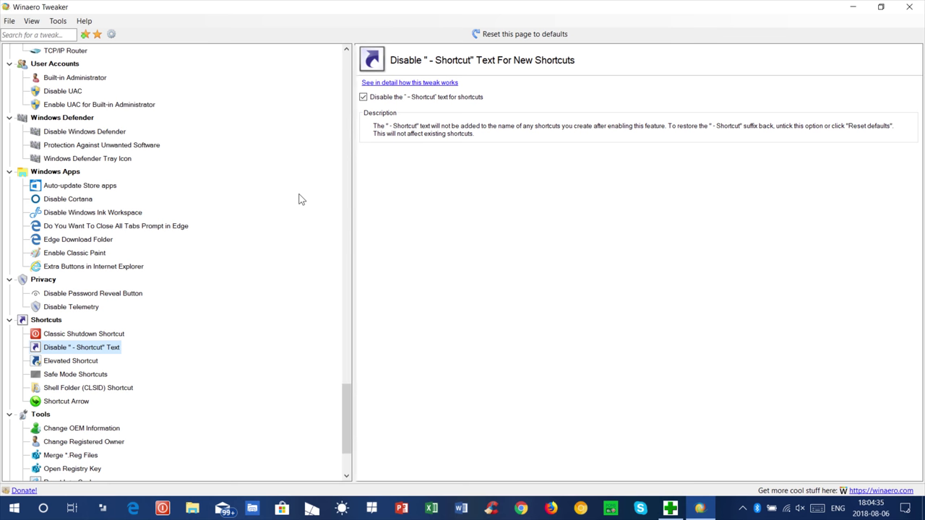
# On the Safe Mode Shortcuts page, select Safe Mode, Safe Mode with Networking and Safe Mode with Command Prompt
pyautogui.press('Down')
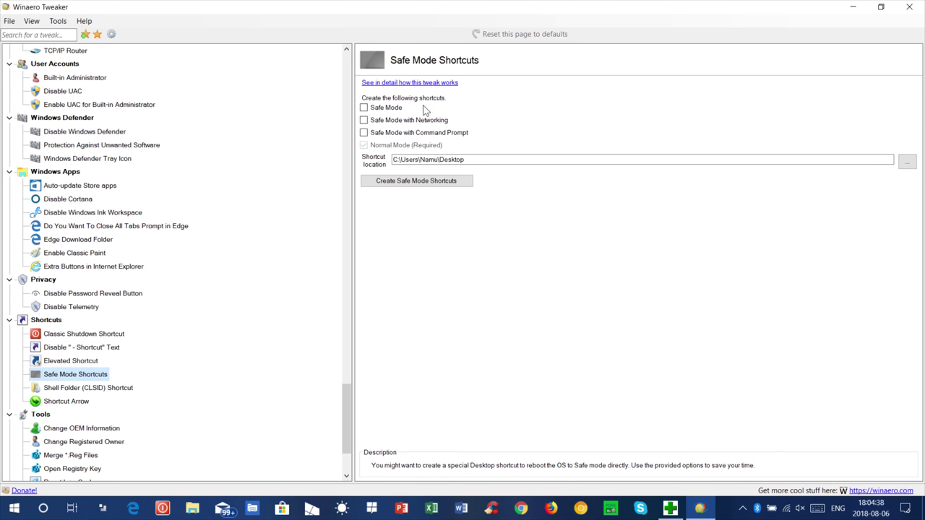
pyautogui.click(419, 120)
pyautogui.click(411, 135)
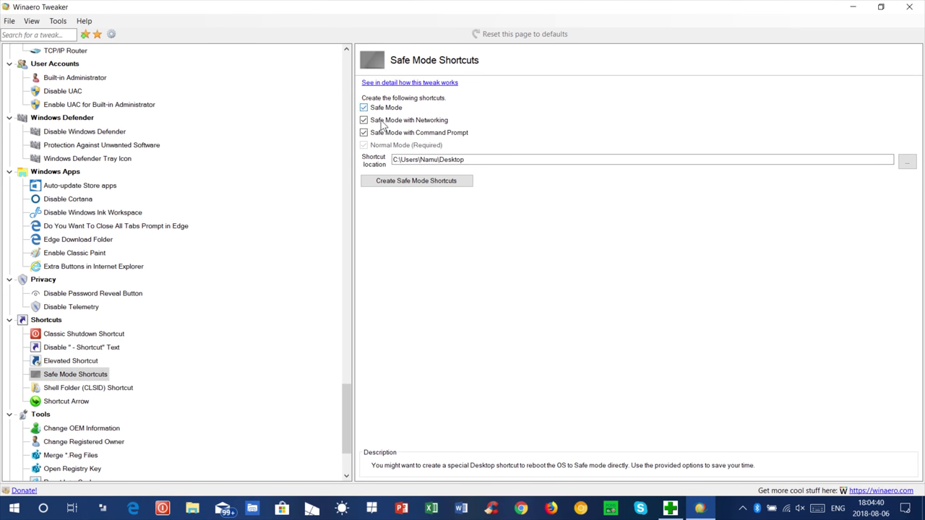
# Review the Shell Folder (CLSID) Shortcut and Shortcut Arrow pages
pyautogui.press('Down')
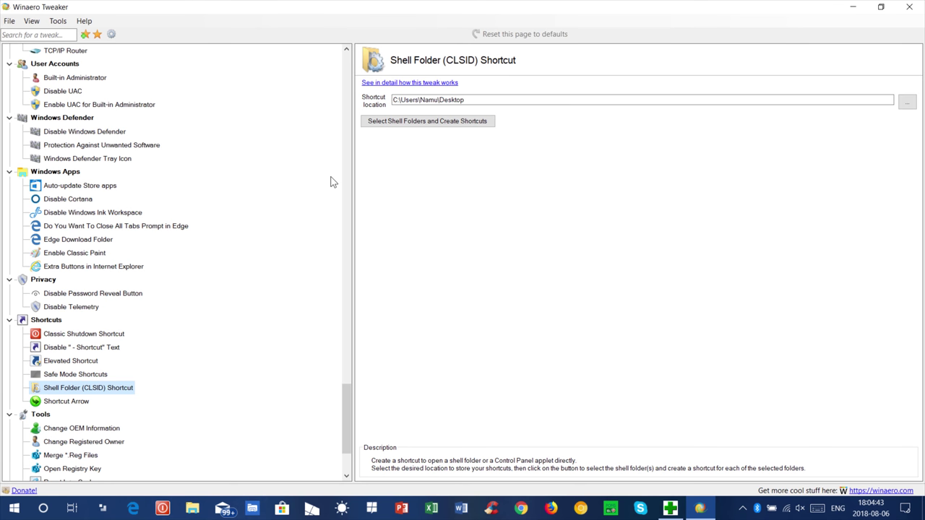
pyautogui.press('Down')
pyautogui.scroll(-3, 331, 181)
# Look through the Tools tweak pages from Change OEM Information through Reset Icon Cache
pyautogui.press('Down')
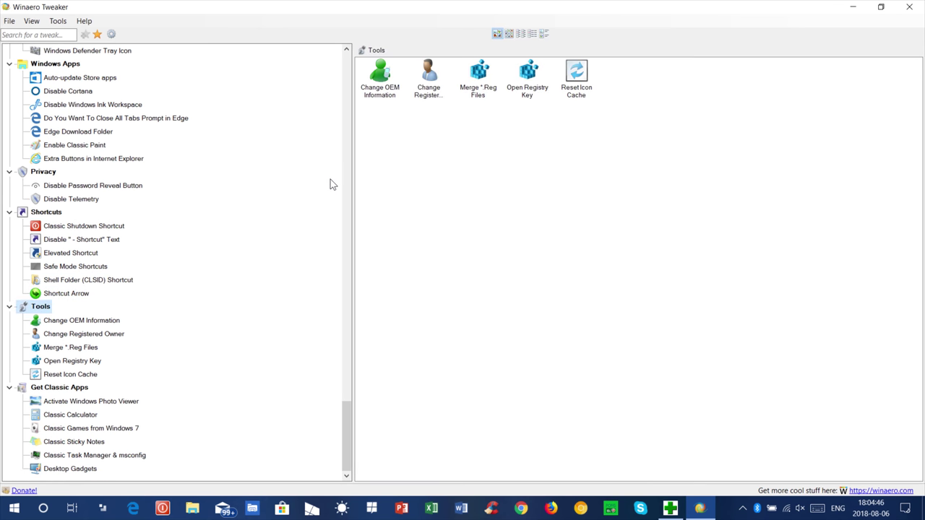
pyautogui.press('Down')
pyautogui.press('Down')
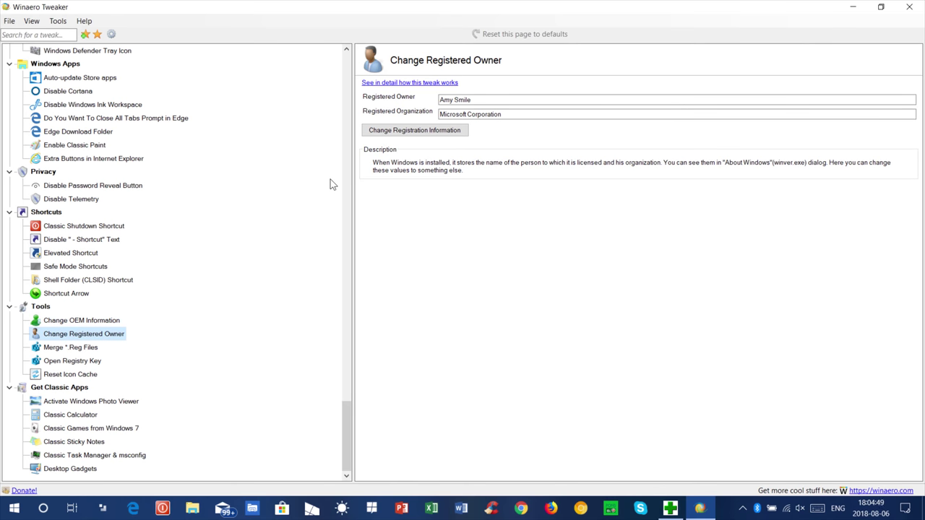
pyautogui.press('Down')
pyautogui.press('Down')
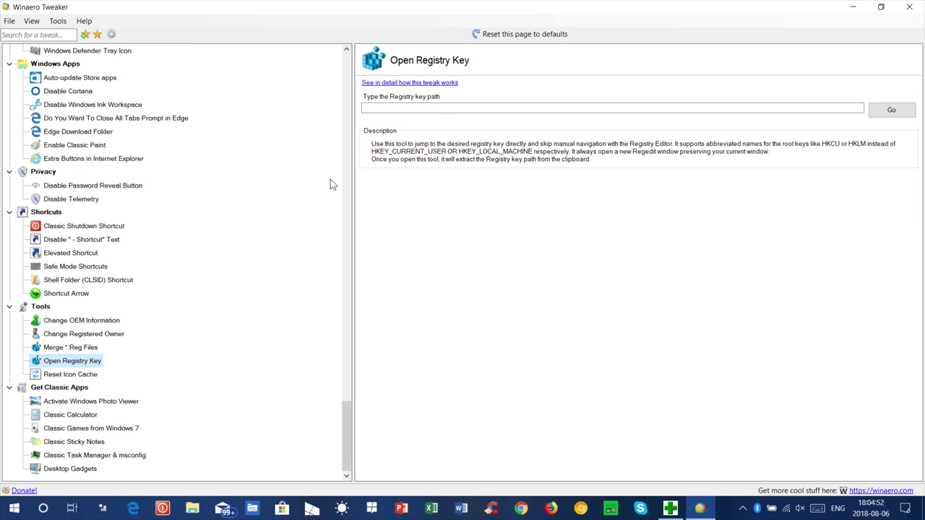
pyautogui.press('Down')
# Examine the Get Classic Apps pages from Activate Windows Photo Viewer through Desktop Gadgets
pyautogui.press('Down')
pyautogui.press('Down')
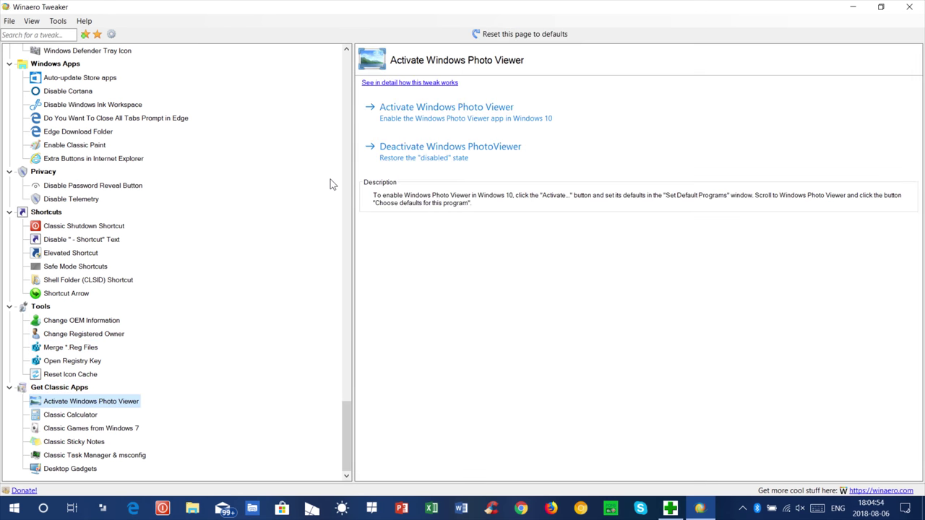
pyautogui.press('Down')
pyautogui.press('Down')
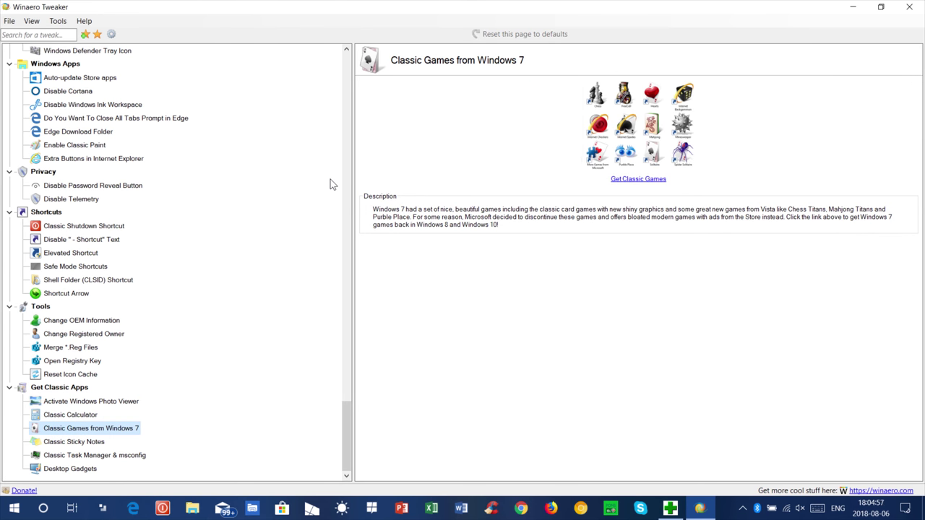
pyautogui.press('Down')
pyautogui.press('Down')
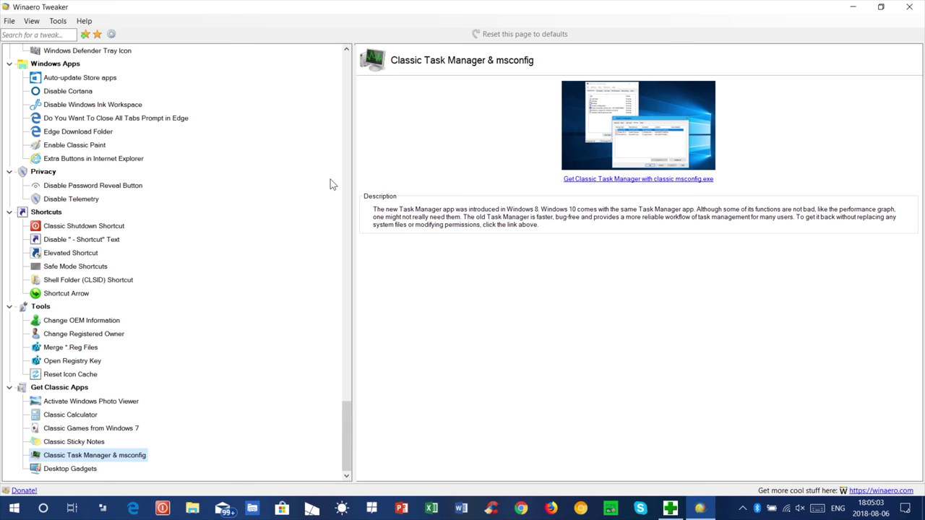
pyautogui.press('Down')
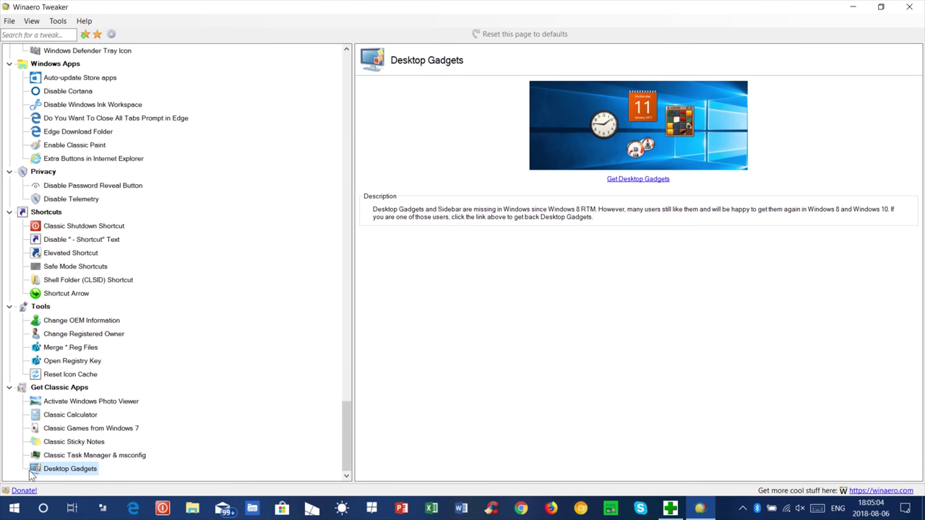
# View the program's help information and its Preferences, closing the settings without saving
pyautogui.click(85, 21)
pyautogui.click(104, 36)
pyautogui.click(496, 295)
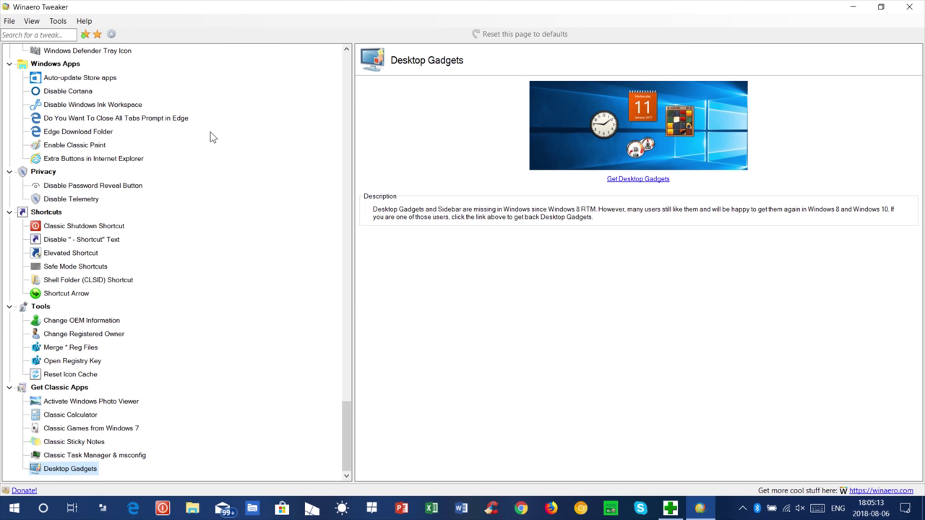
pyautogui.click(58, 21)
pyautogui.click(92, 45)
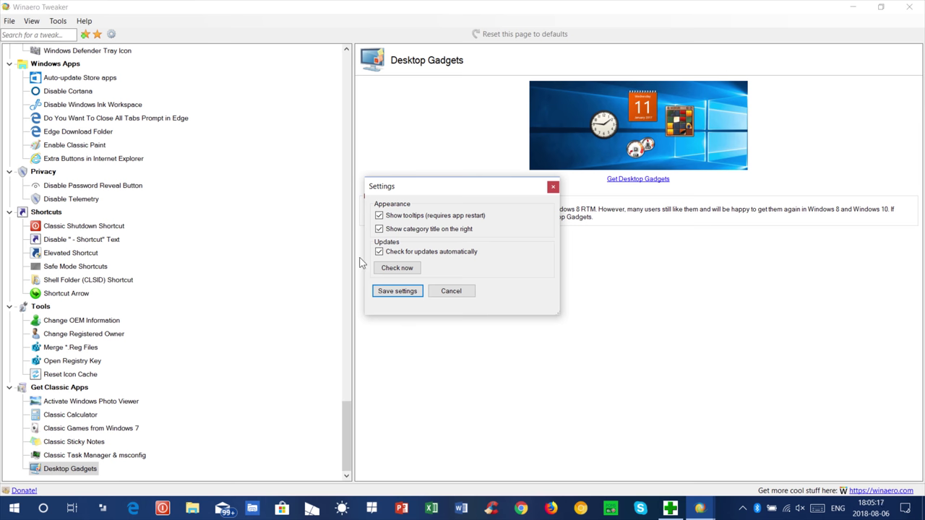
pyautogui.click(448, 292)
# View the options for importing or exporting tweaks and close the dialog
pyautogui.click(57, 21)
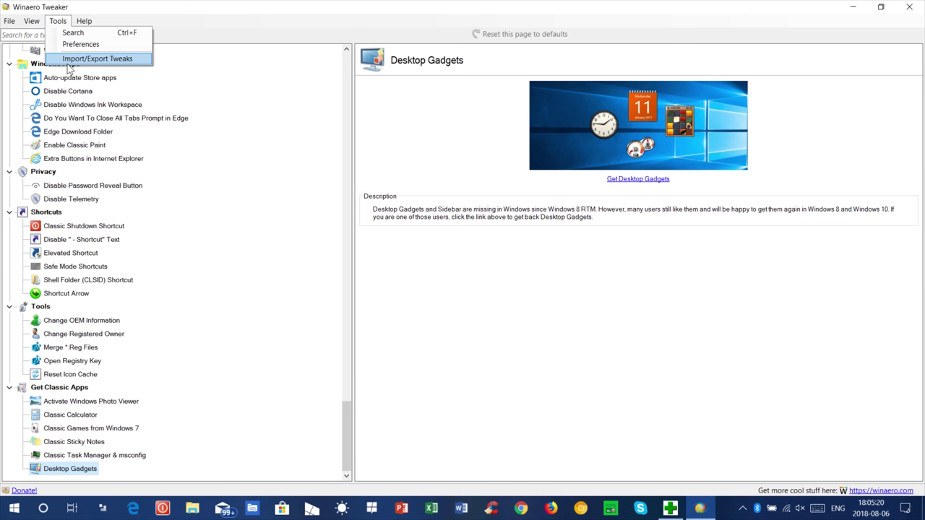
pyautogui.click(71, 63)
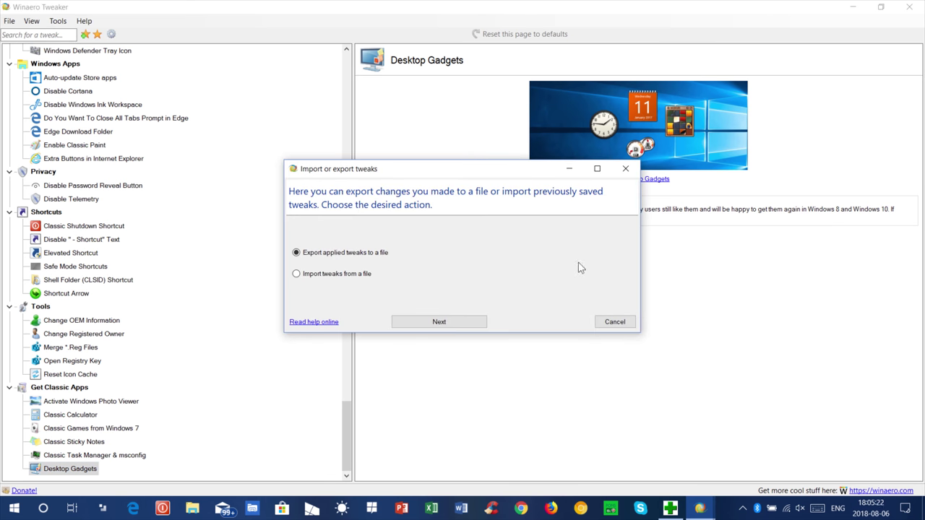
pyautogui.click(625, 168)
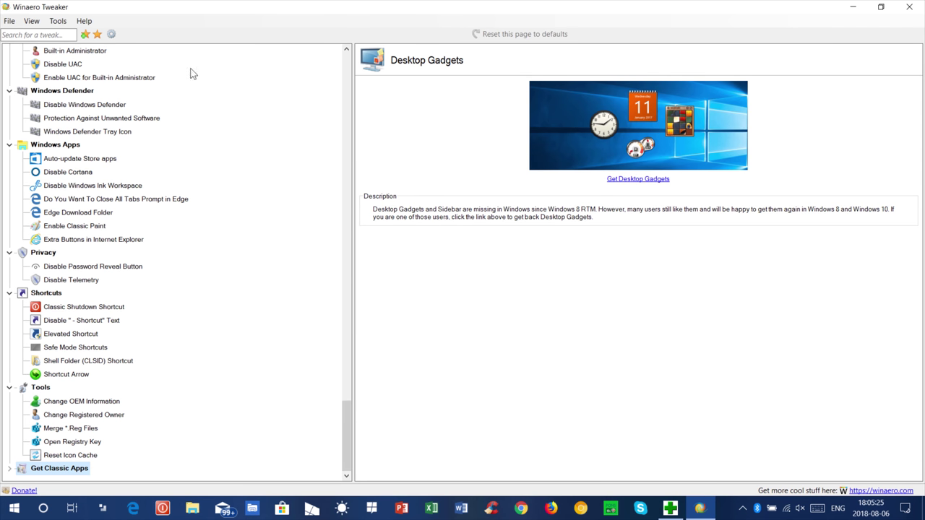
# Look through the full list of tweaks that can be shown or hidden and close it without applying changes
pyautogui.click(32, 21)
pyautogui.click(48, 43)
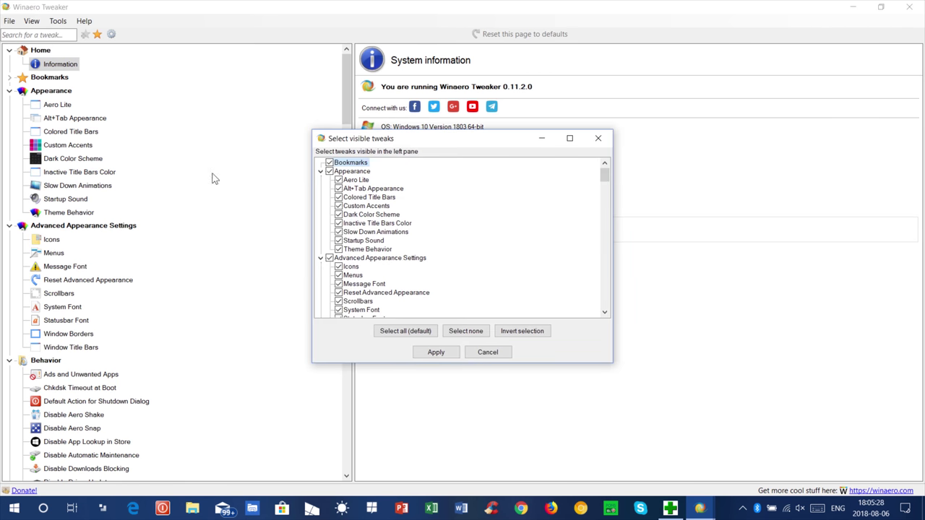
pyautogui.moveTo(605, 175); pyautogui.dragTo(608, 316)
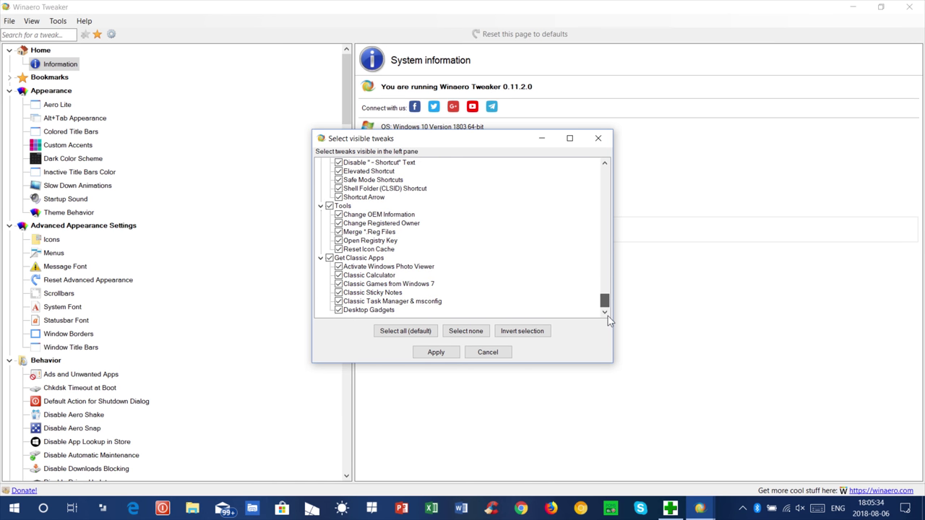
pyautogui.click(598, 138)
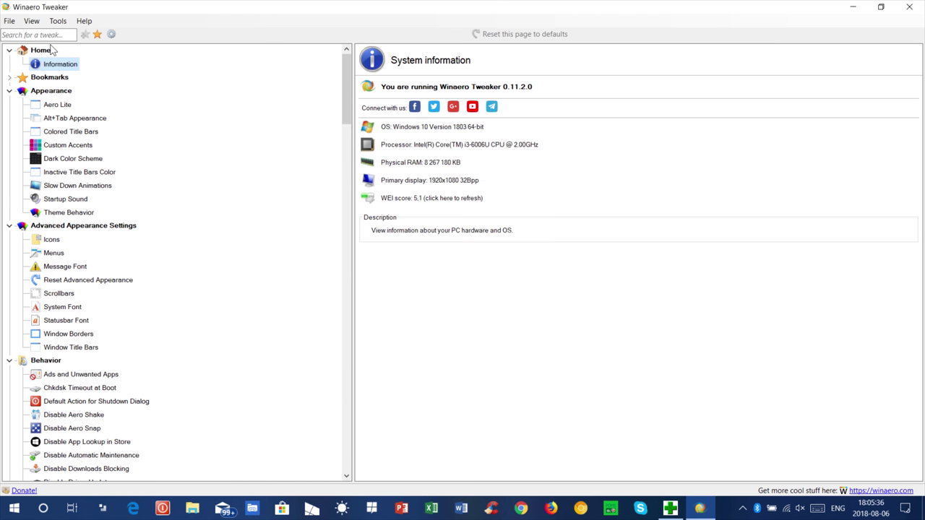
# Open the Reset all tweaks list to view the changed tweaks that can be restored to defaults
pyautogui.click(11, 23)
pyautogui.click(72, 44)
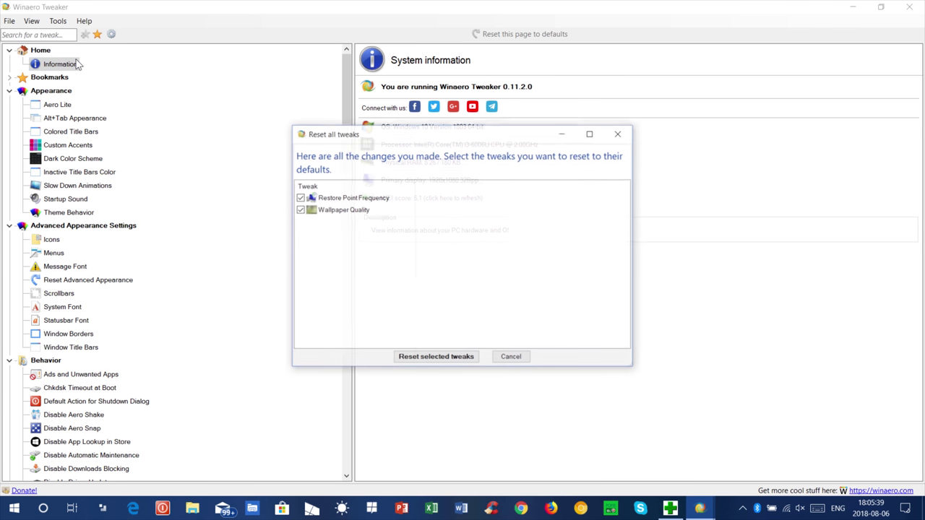